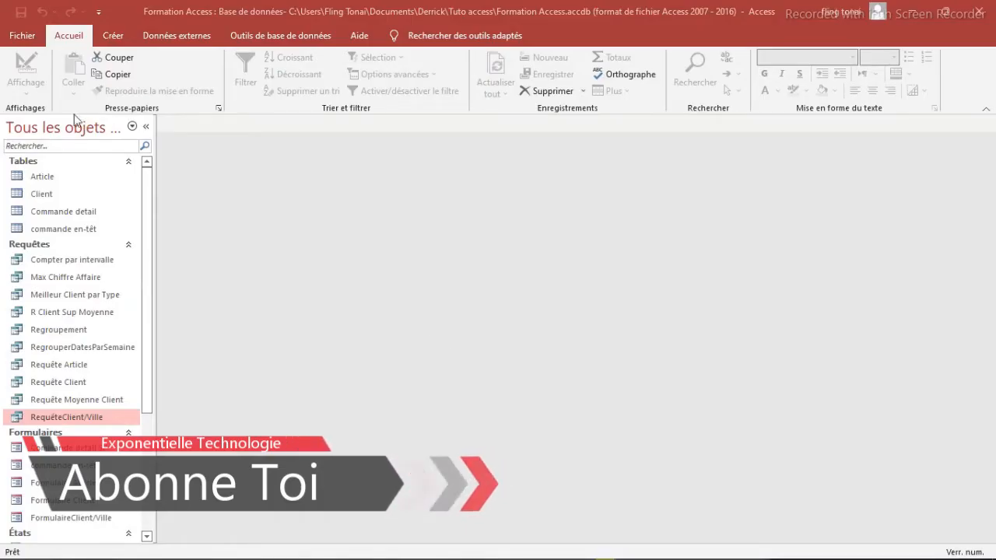
# Step: Create a new form in Design view and place a text box about 5.1 cm from the left and 3.2 cm from the top
pyautogui.click(113, 39)
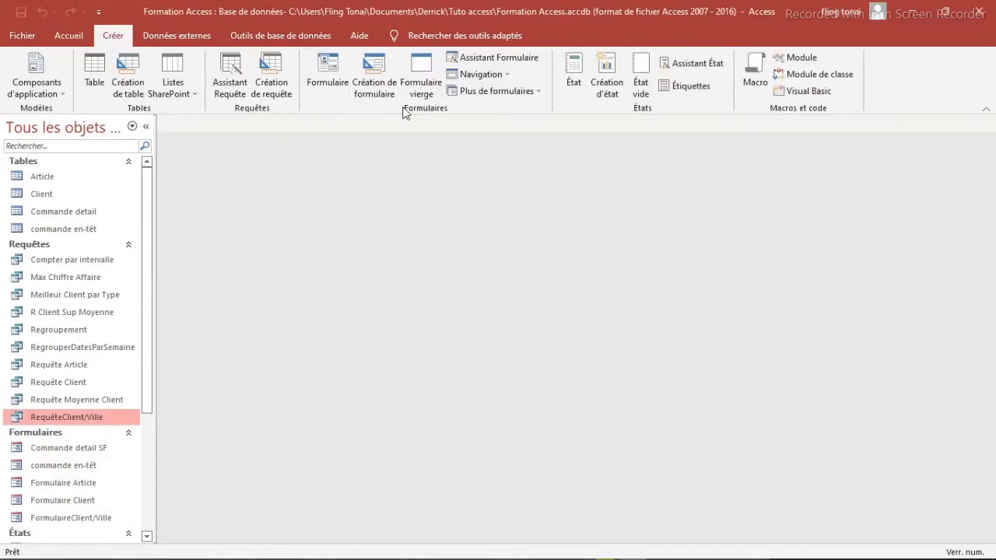
pyautogui.click(372, 83)
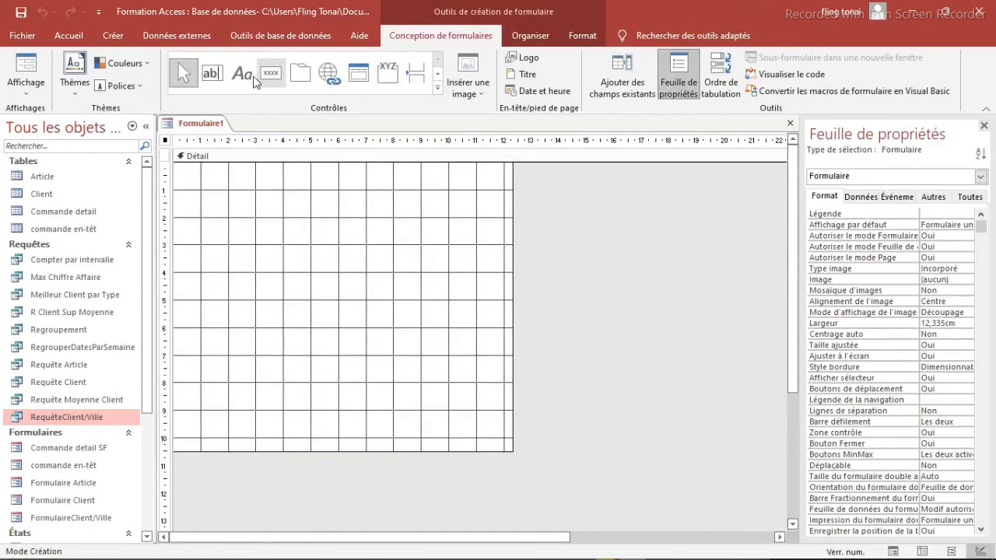
pyautogui.click(217, 73)
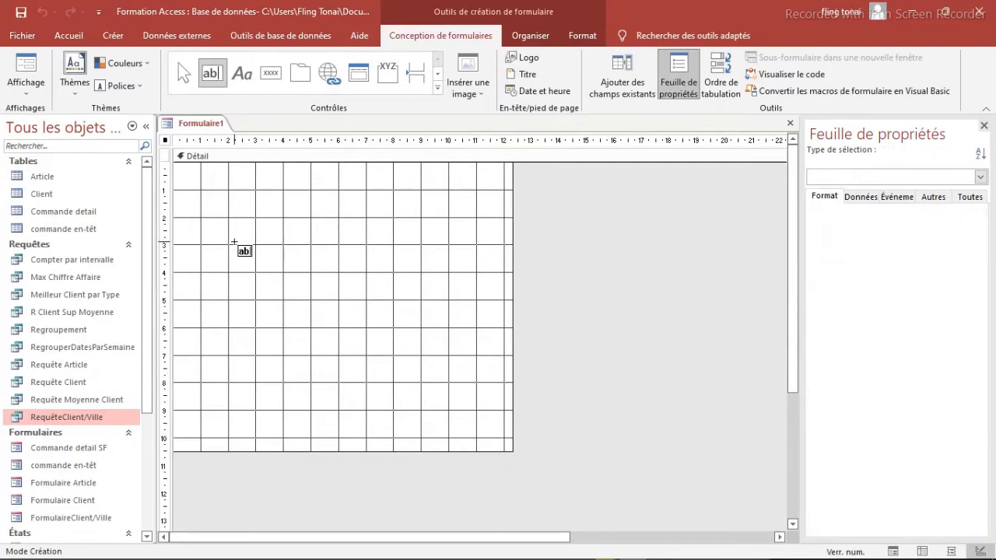
pyautogui.click(233, 242)
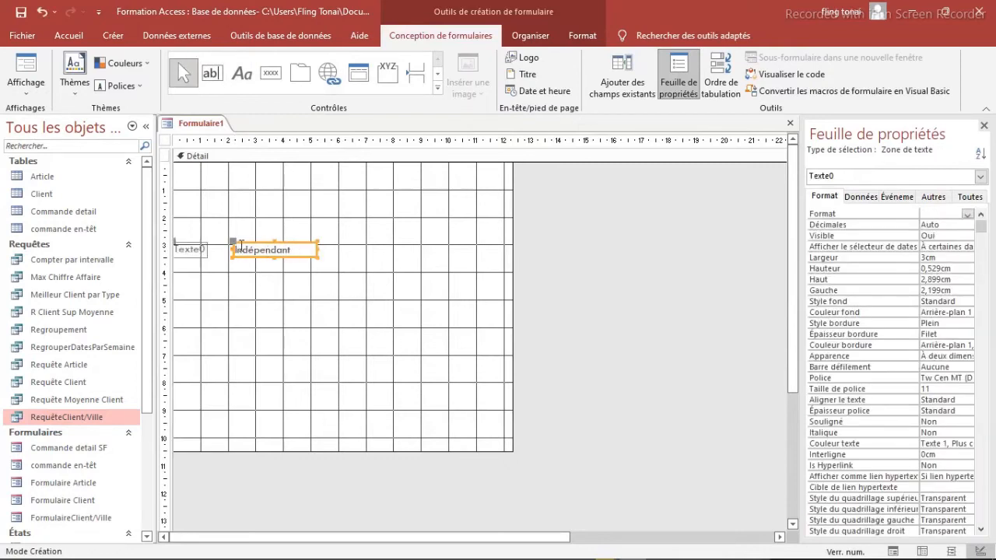
pyautogui.moveTo(242, 244); pyautogui.dragTo(297, 240)
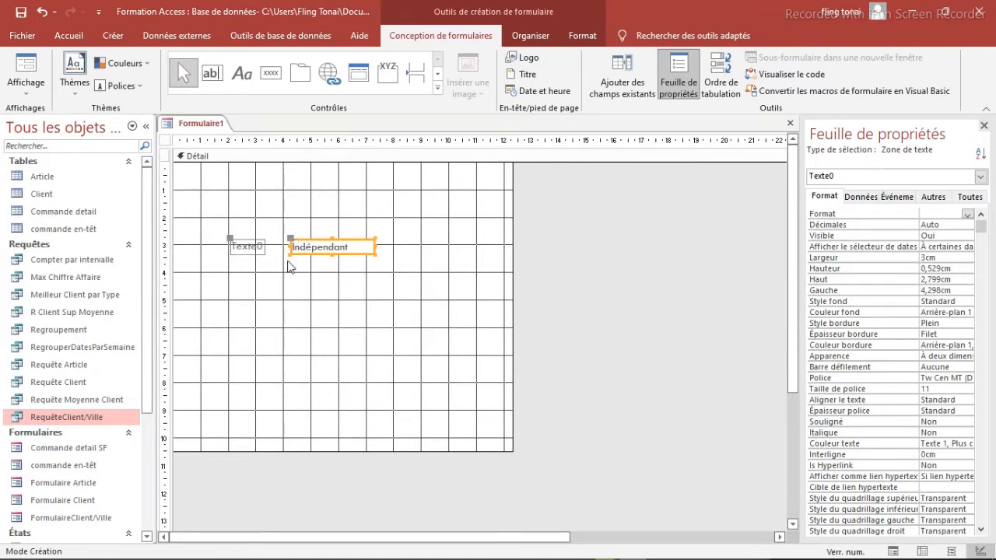
pyautogui.moveTo(349, 246); pyautogui.dragTo(372, 257)
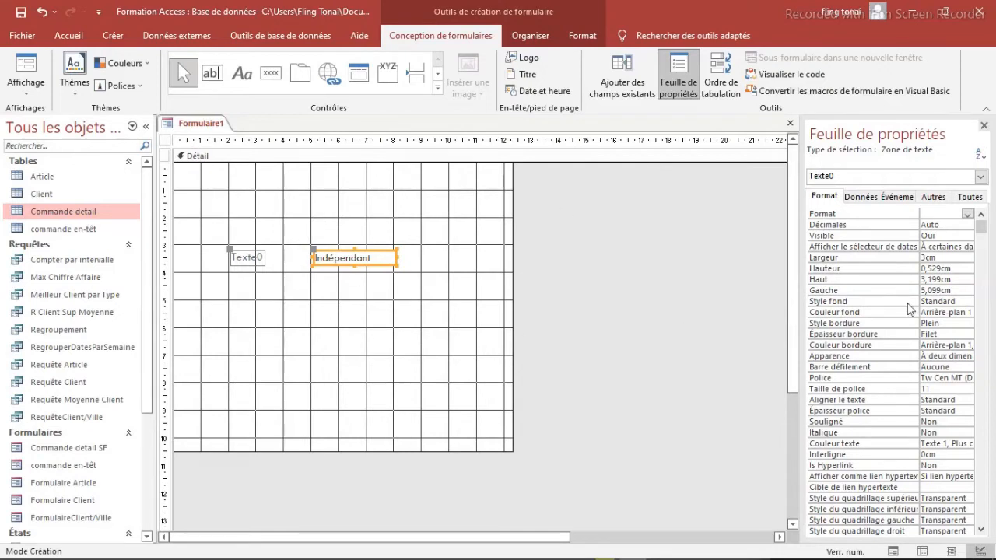
# Step: Set the text box's name property to F_Ville
pyautogui.click(971, 197)
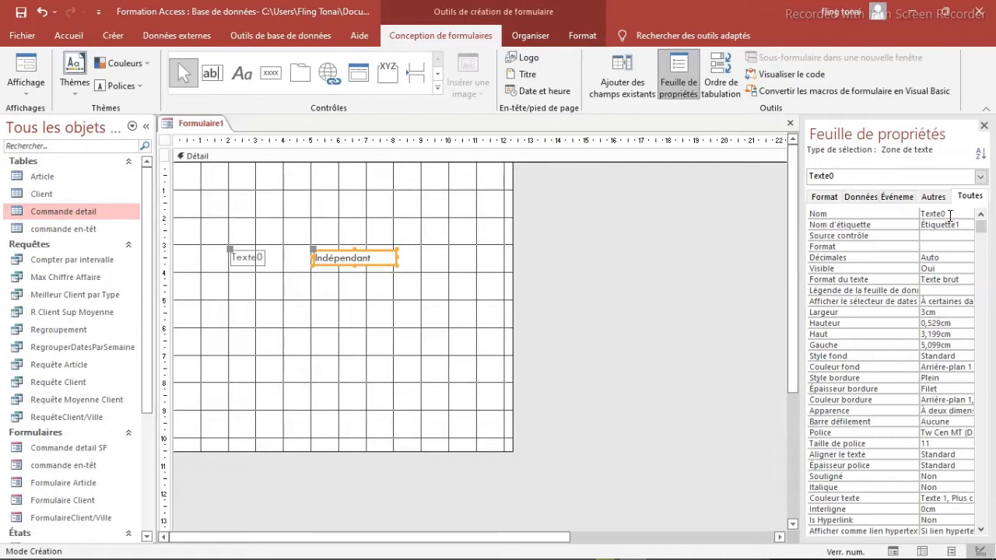
pyautogui.click(950, 215)
pyautogui.write('F_Ville')
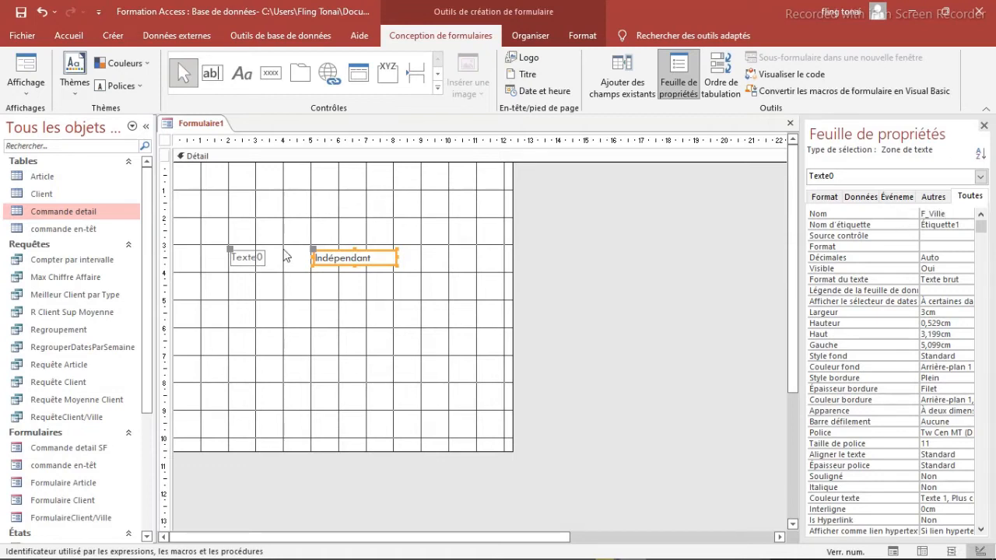
# Step: Set the caption of the text box's label to Ville and display the form in Form view
pyautogui.click(260, 261)
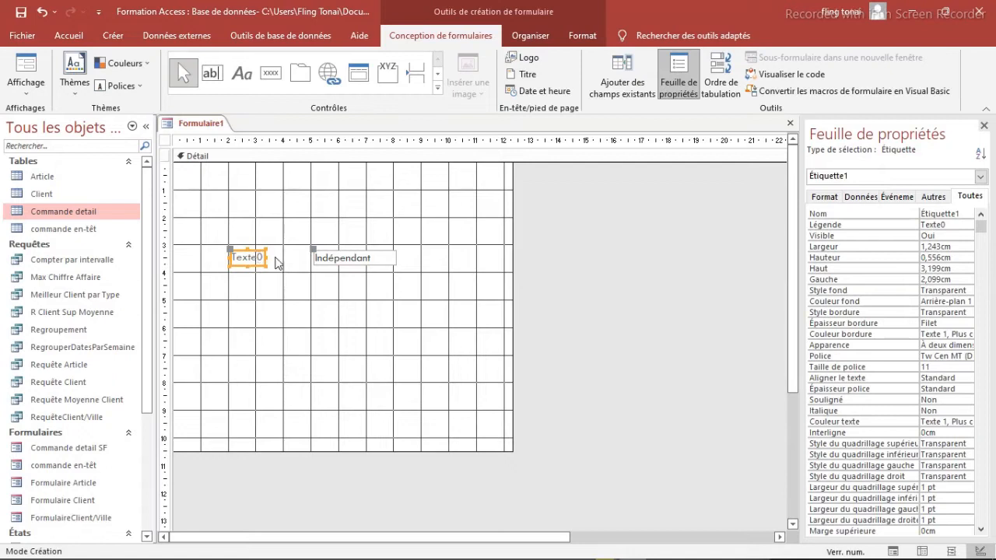
pyautogui.moveTo(950, 224); pyautogui.dragTo(912, 225)
pyautogui.write('Ville')
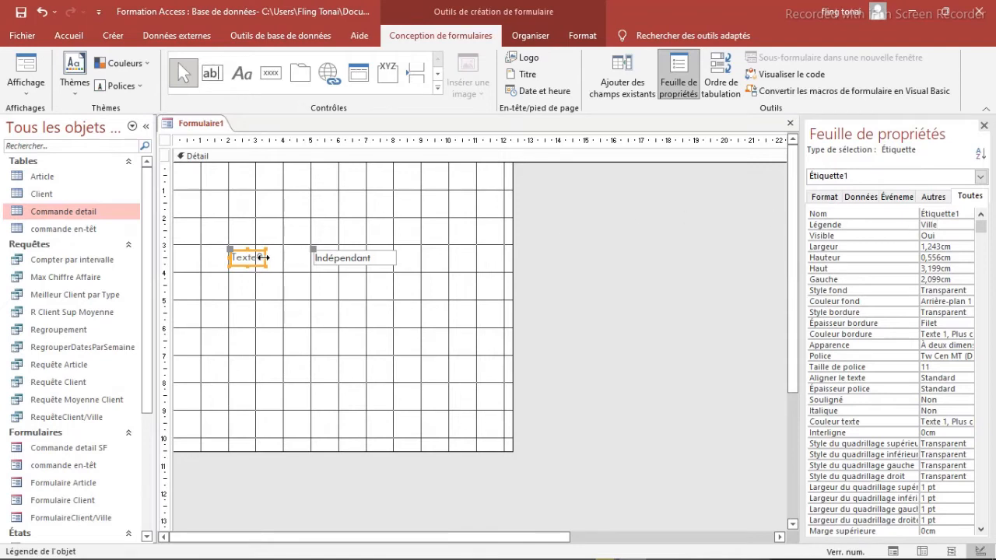
pyautogui.click(298, 289)
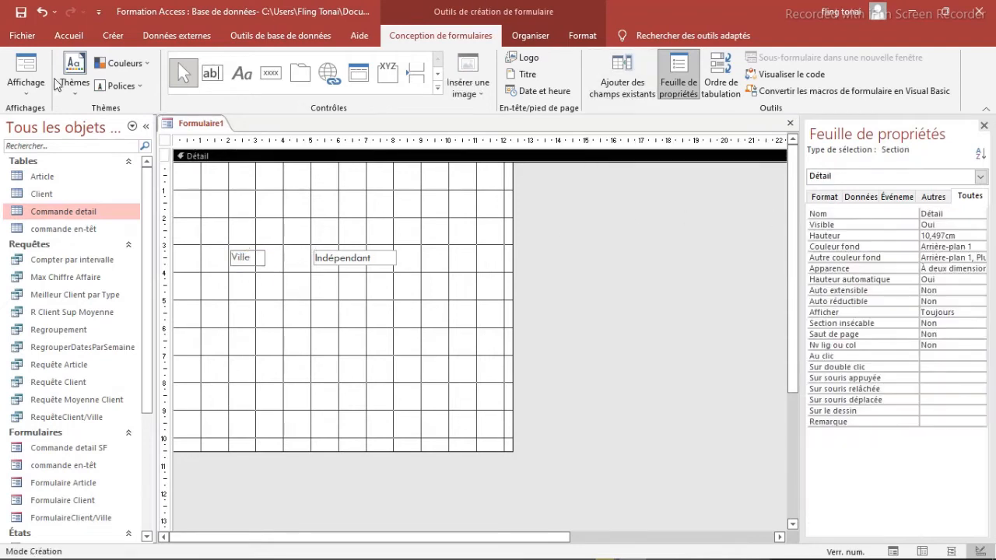
pyautogui.click(26, 68)
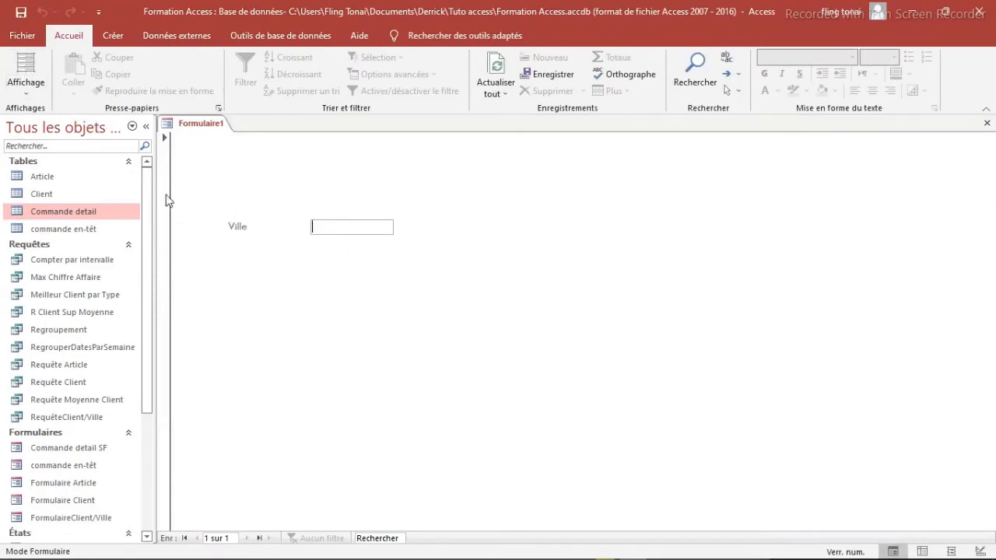
# Step: Save the form as Formulaire ClientParVille and enter Paris in its Ville text box
pyautogui.rightClick(199, 125)
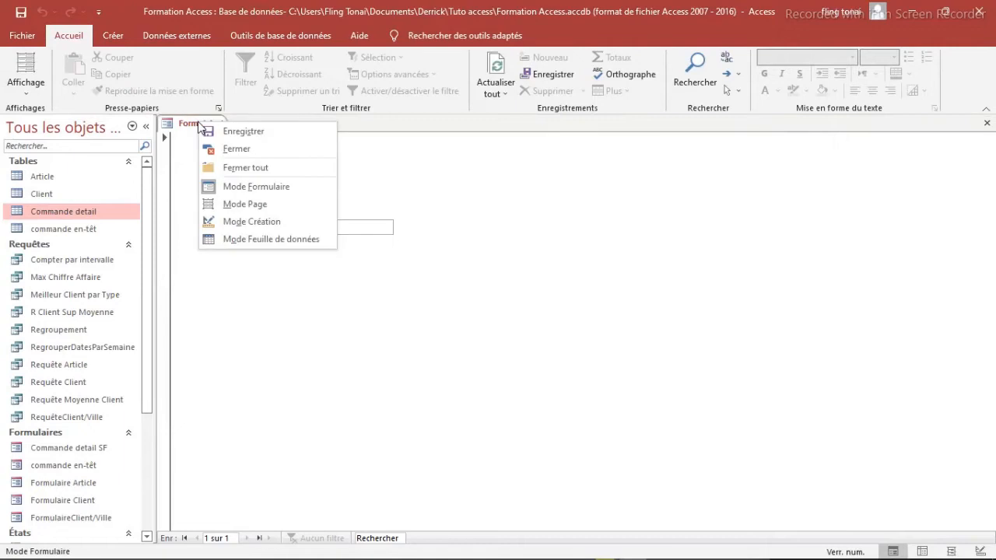
pyautogui.click(261, 132)
pyautogui.press('Right')
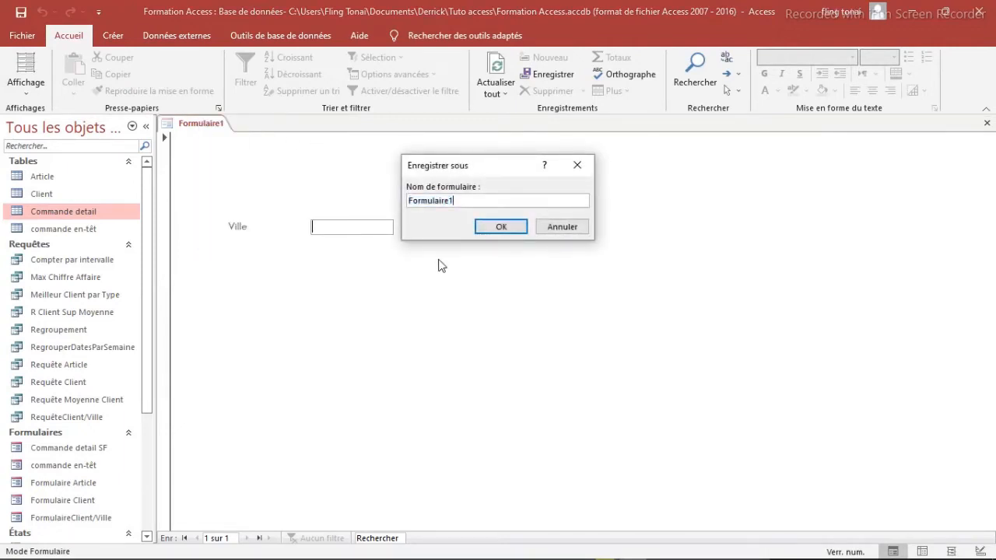
pyautogui.press('BackSpace')
pyautogui.write('ClientParVille')
pyautogui.click(498, 225)
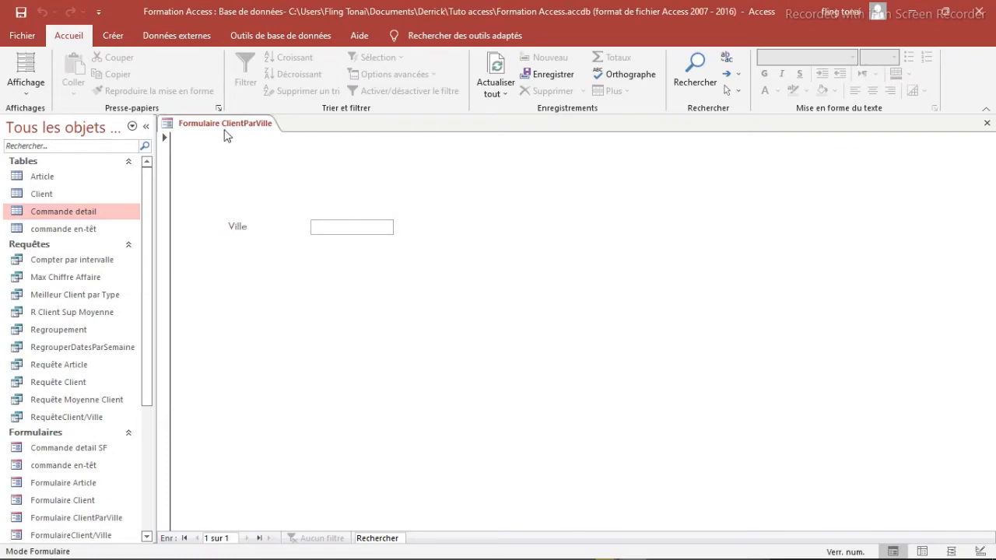
pyautogui.click(382, 226)
pyautogui.write('Paris')
# Step: Create a new query in Design view and add the Client table to it
pyautogui.click(113, 37)
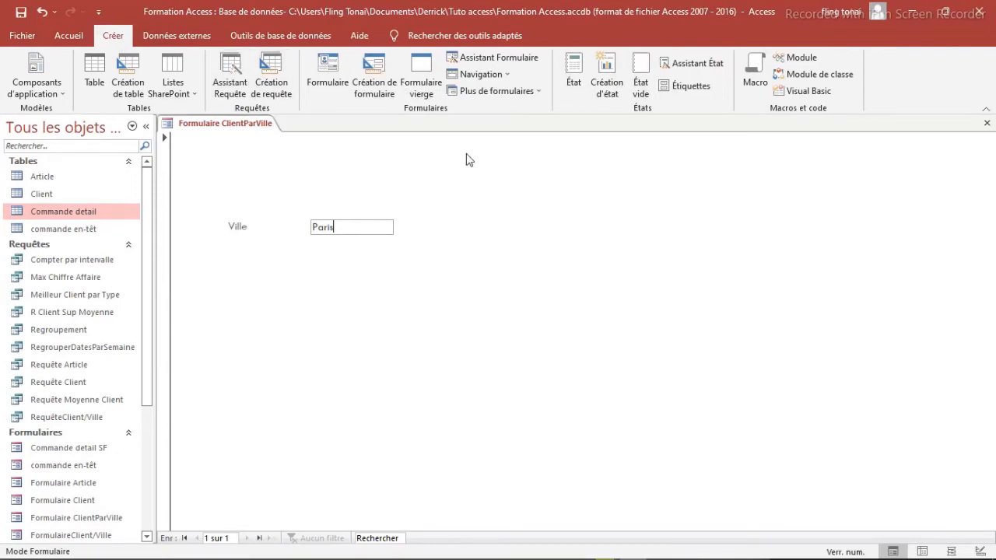
pyautogui.click(272, 78)
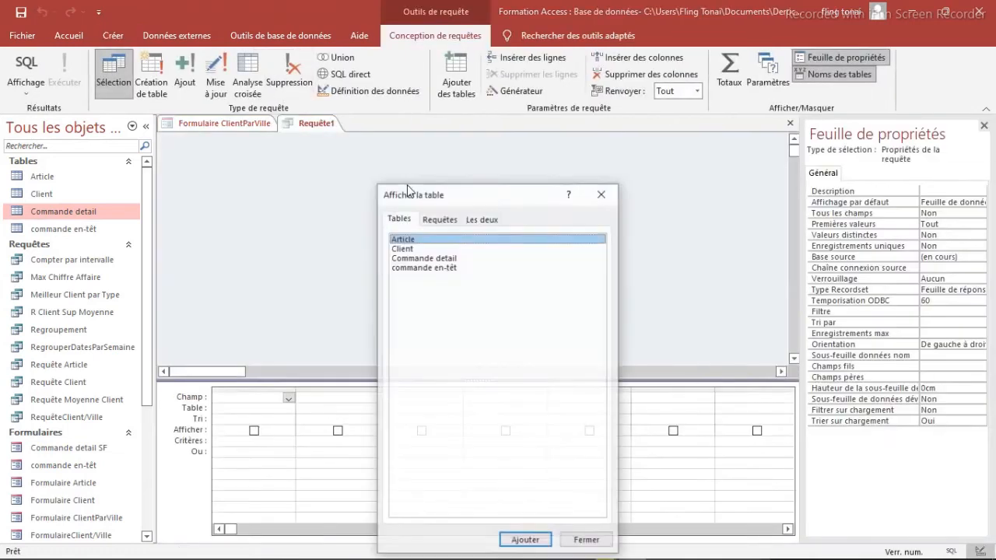
pyautogui.click(404, 251)
pyautogui.click(526, 542)
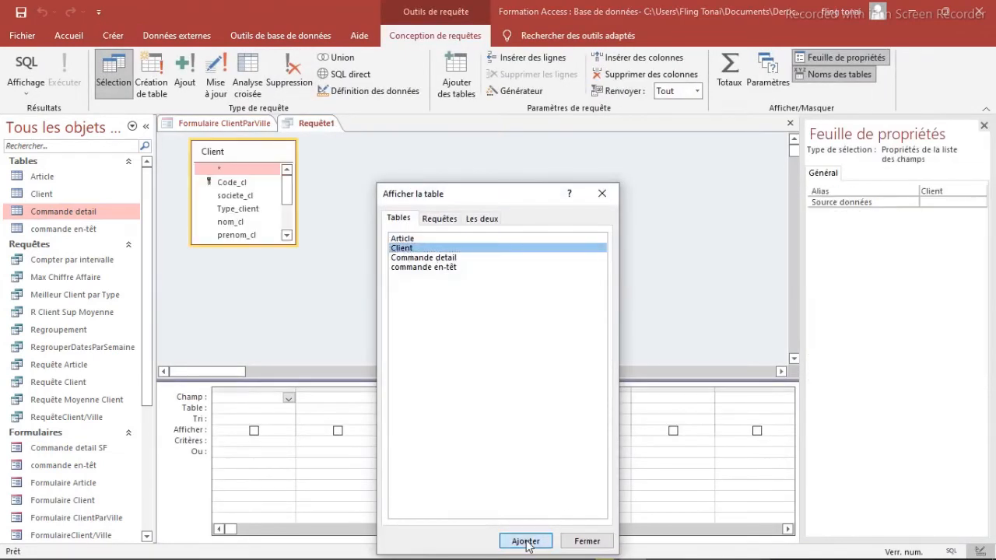
pyautogui.click(601, 193)
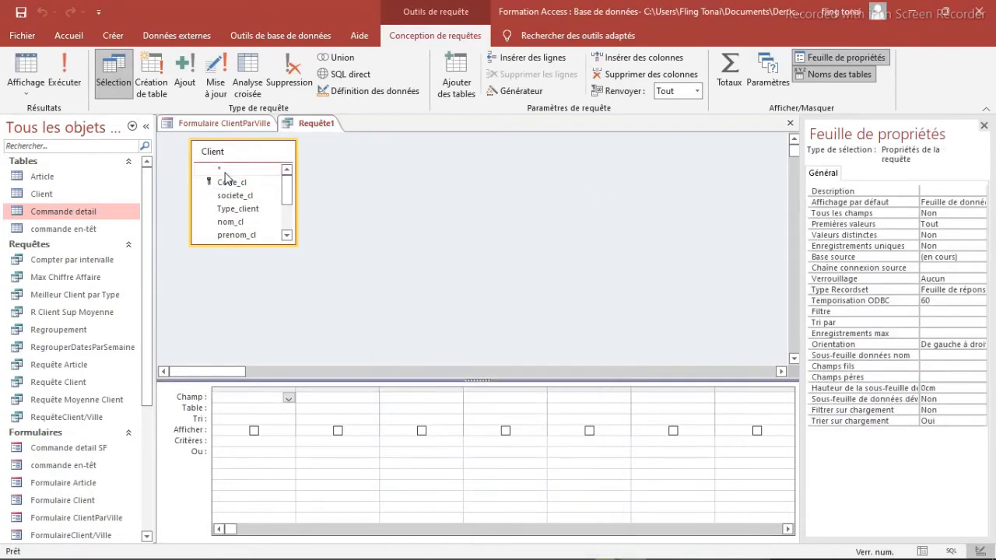
# Step: Add all Client fields (Client.*) and ville_cl to the query grid, excluding the ville_cl column from the displayed results
pyautogui.moveTo(220, 168); pyautogui.dragTo(228, 400)
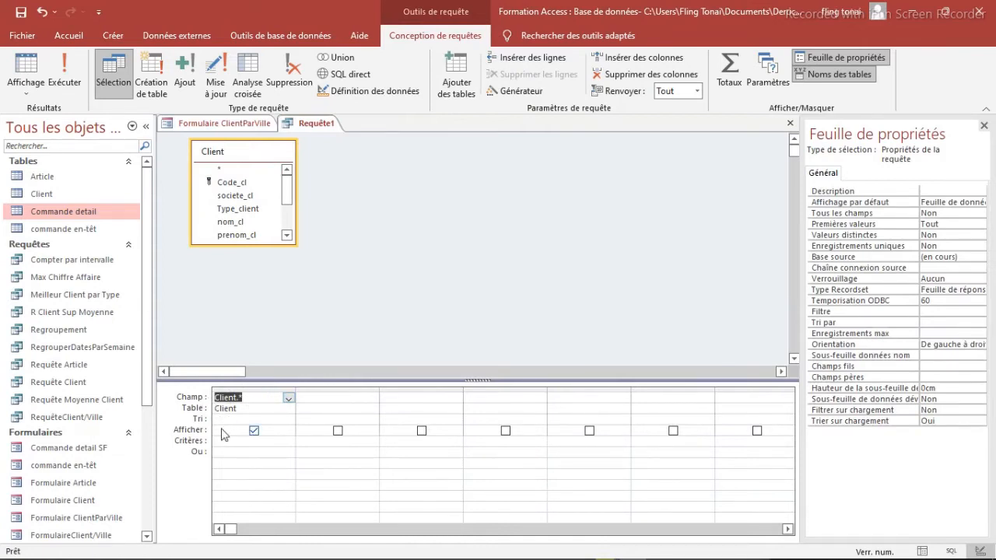
pyautogui.moveTo(285, 194); pyautogui.dragTo(330, 399)
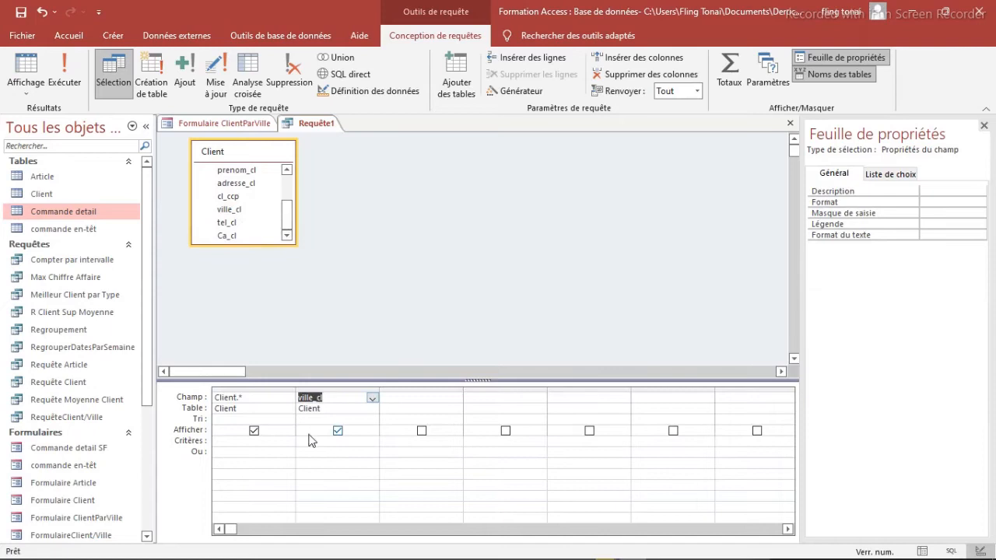
pyautogui.click(338, 432)
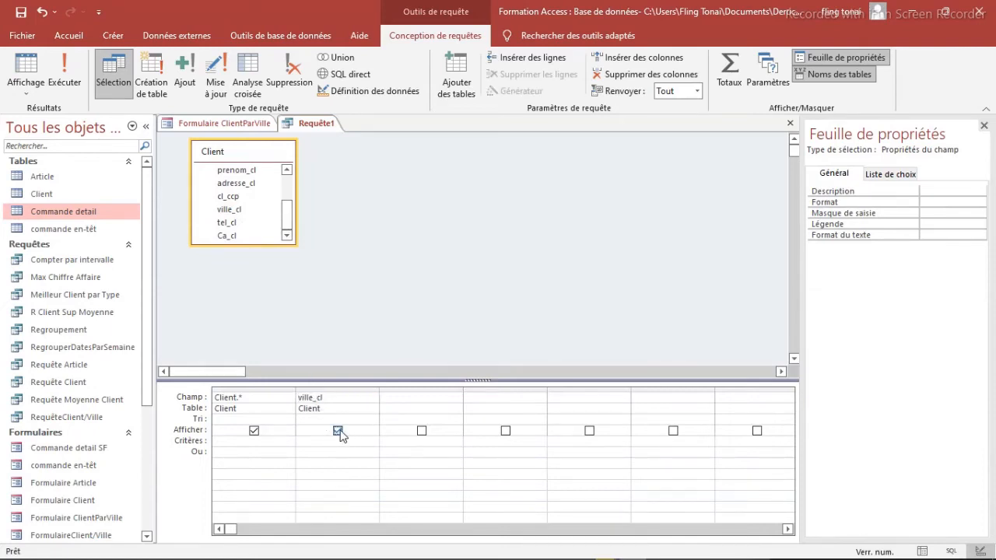
pyautogui.click(338, 431)
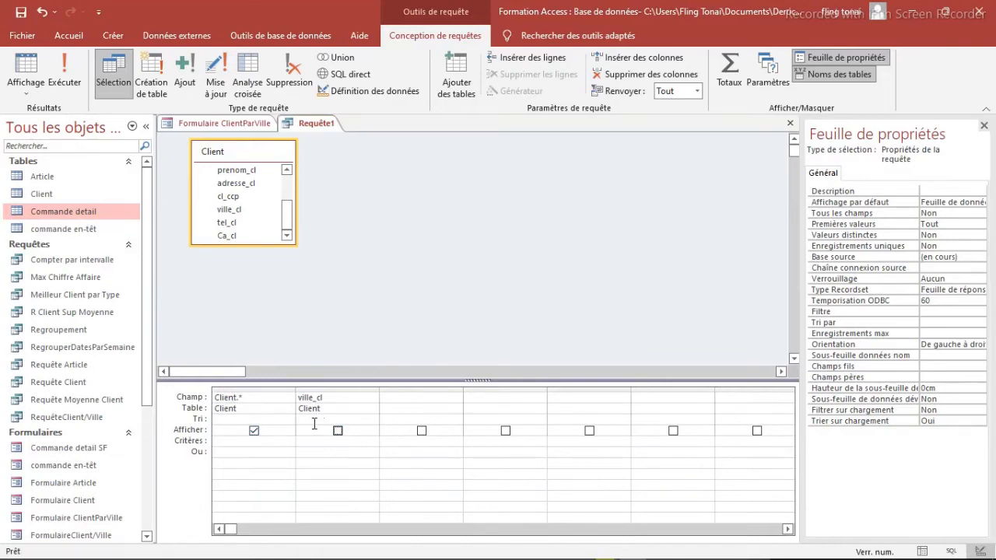
# Step: Build the ville_cl criterion [Formulaires]![Formulaire ClientParVille]![F_Ville] with the expression builder, widening the column to fit the whole expression
pyautogui.moveTo(379, 389); pyautogui.dragTo(469, 391)
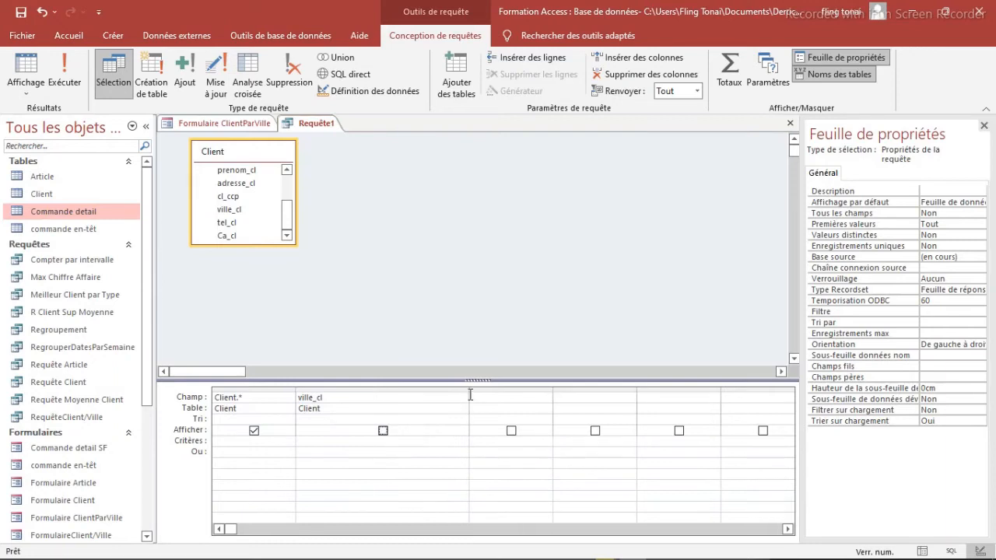
pyautogui.click(326, 441)
pyautogui.rightClick(326, 442)
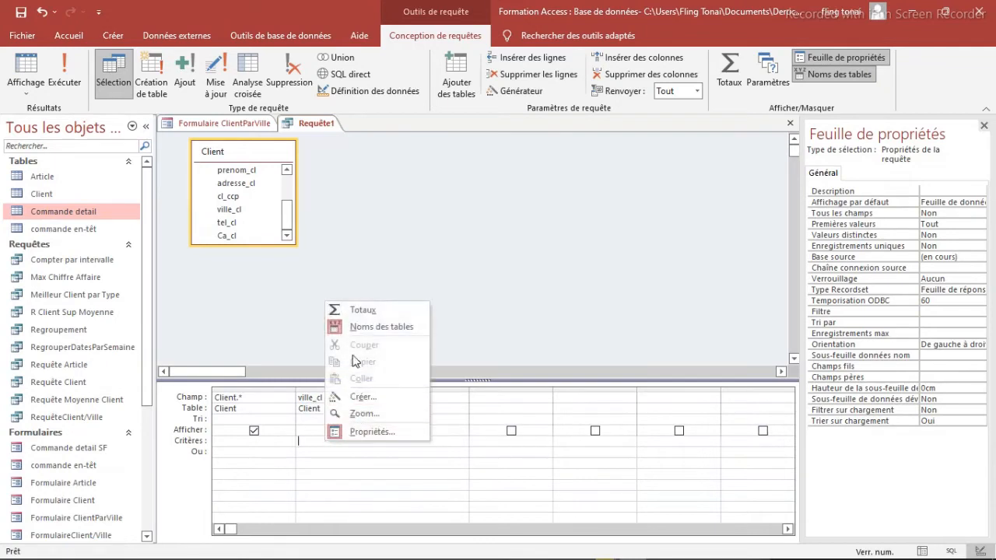
pyautogui.click(361, 397)
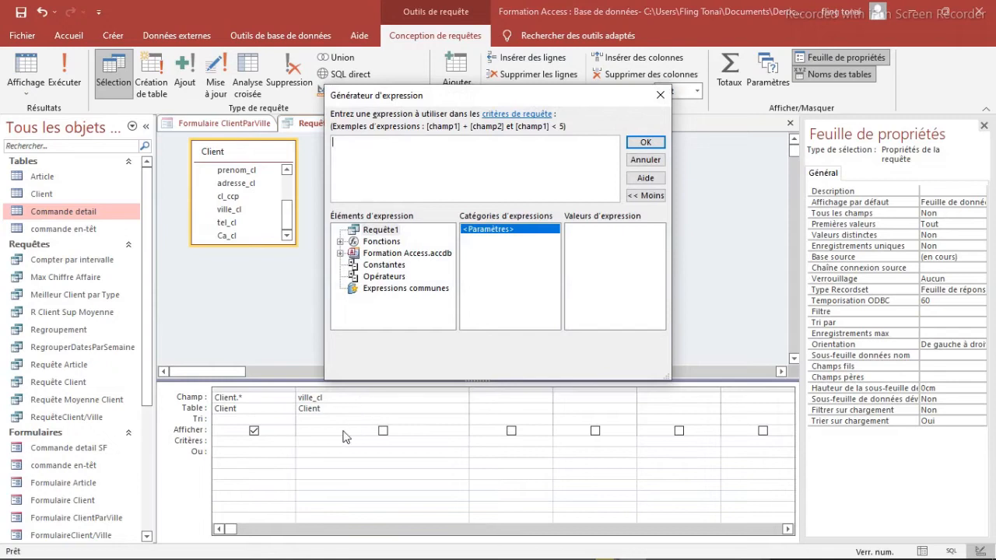
pyautogui.click(340, 253)
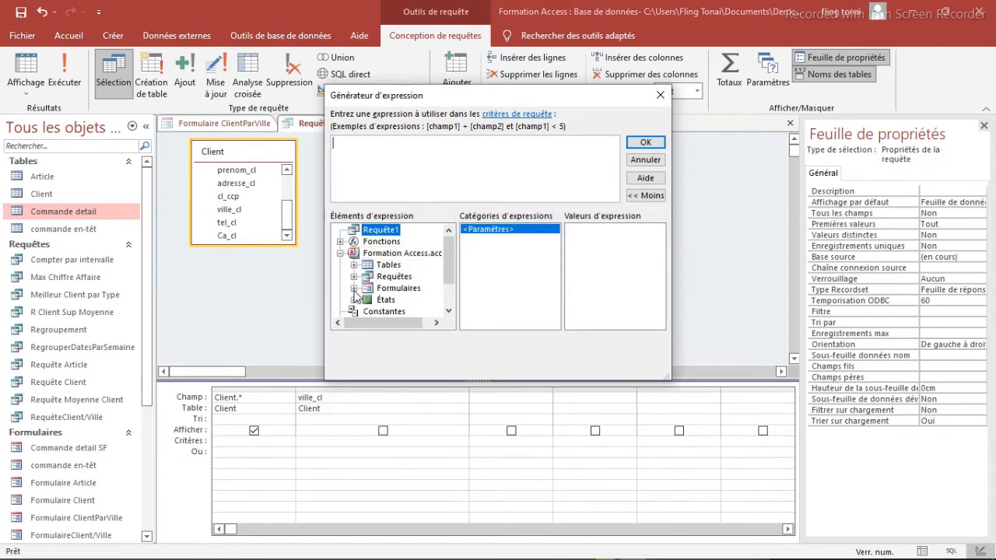
pyautogui.click(354, 289)
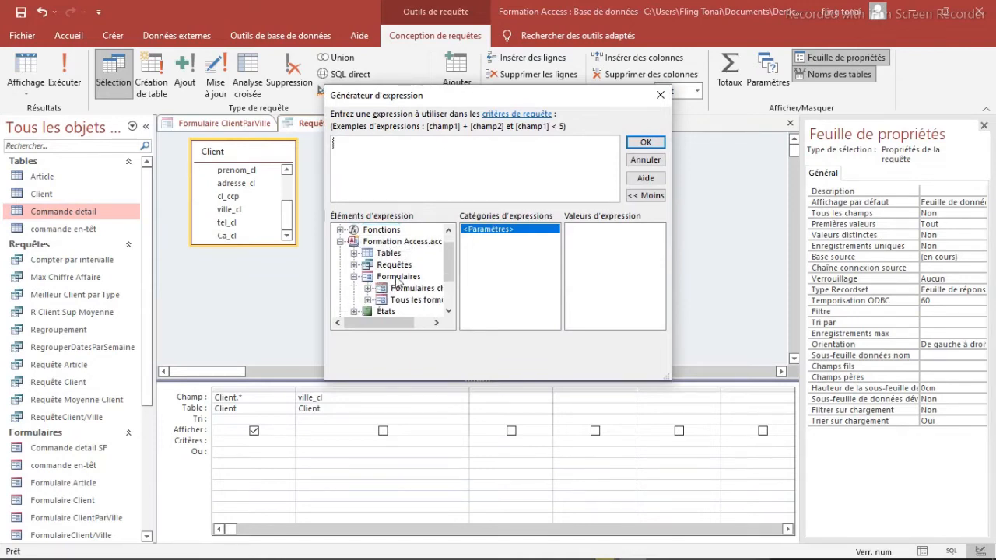
pyautogui.click(382, 289)
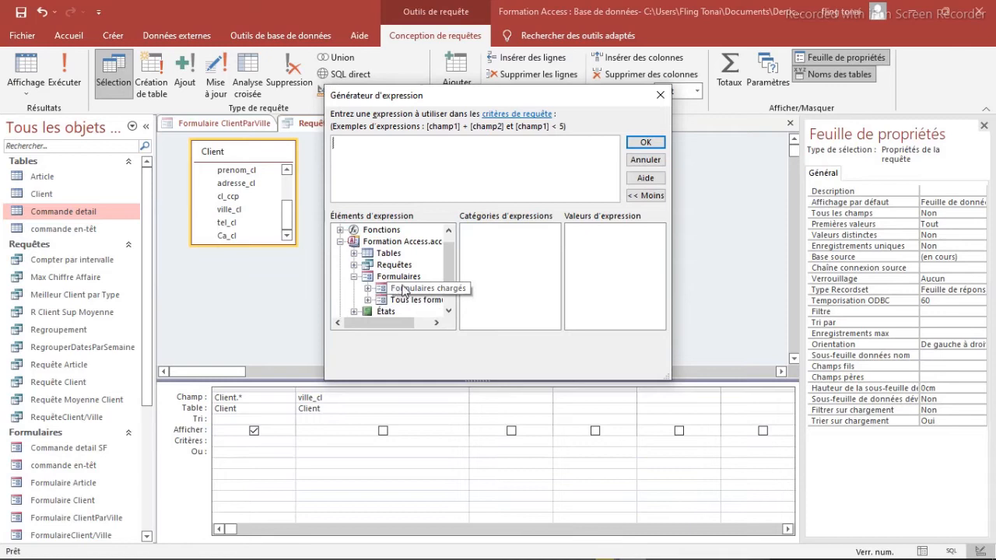
pyautogui.click(381, 289)
pyautogui.click(368, 288)
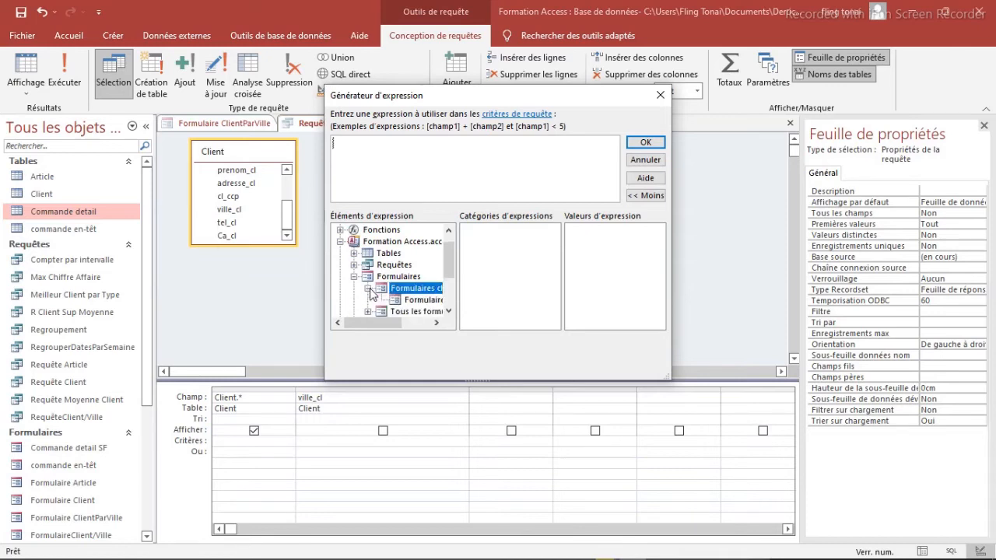
pyautogui.click(406, 300)
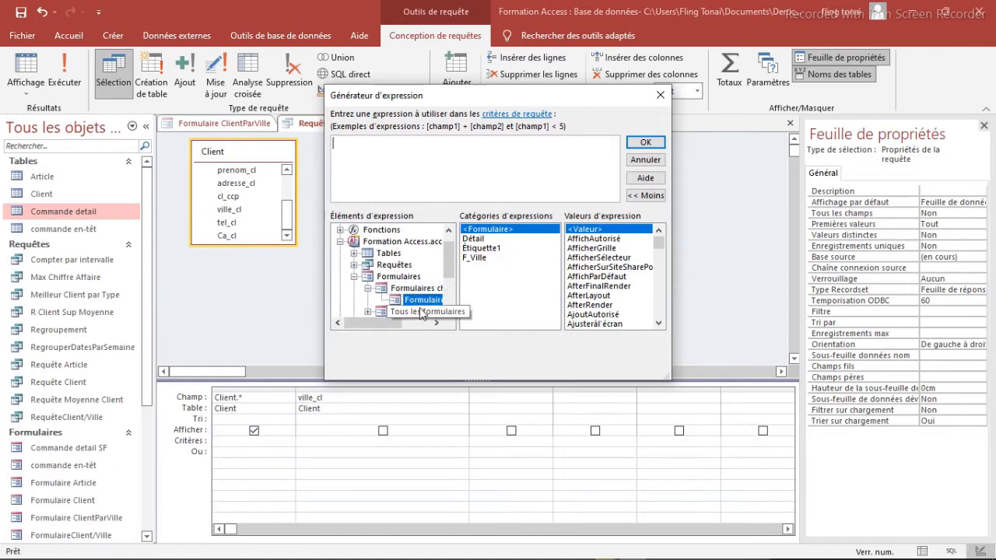
pyautogui.click(477, 259)
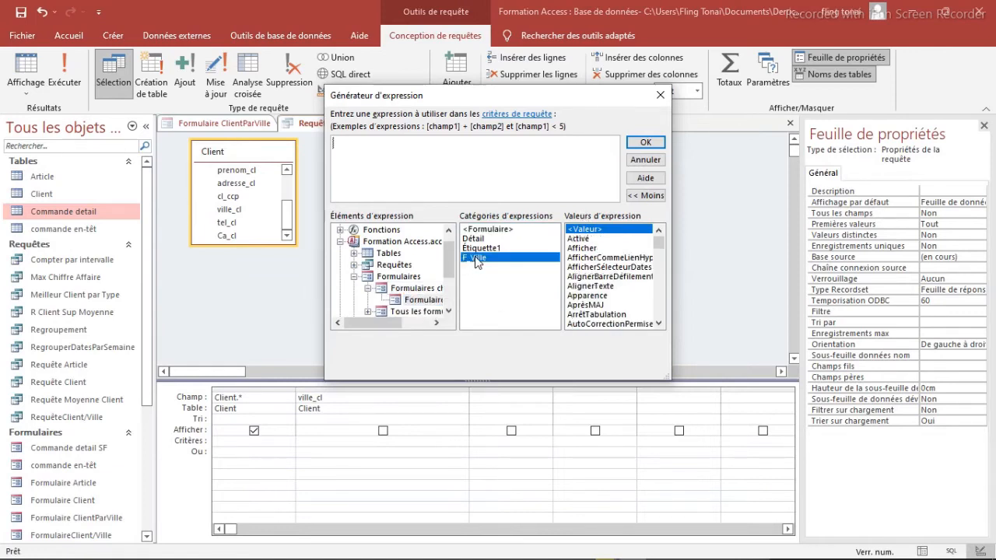
pyautogui.doubleClick(476, 258)
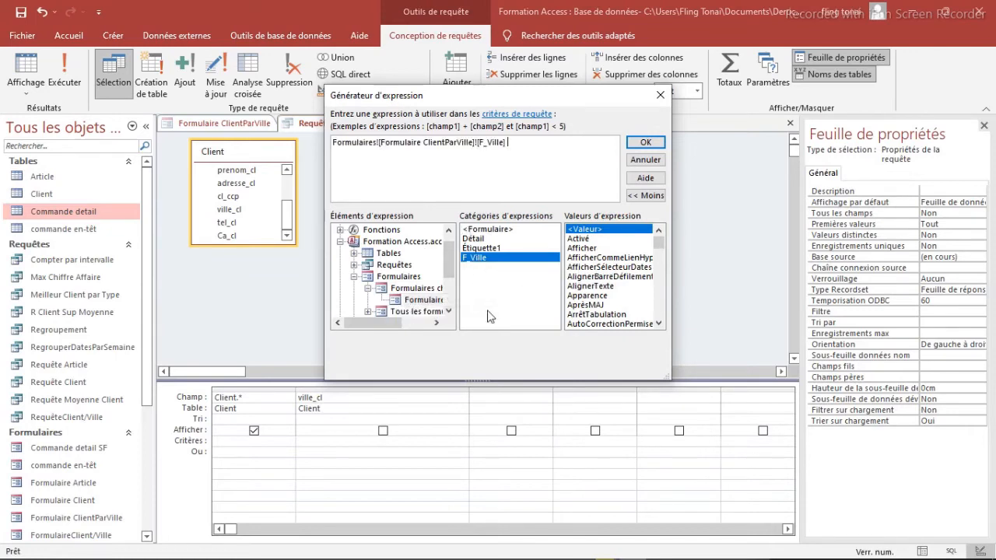
pyautogui.click(645, 142)
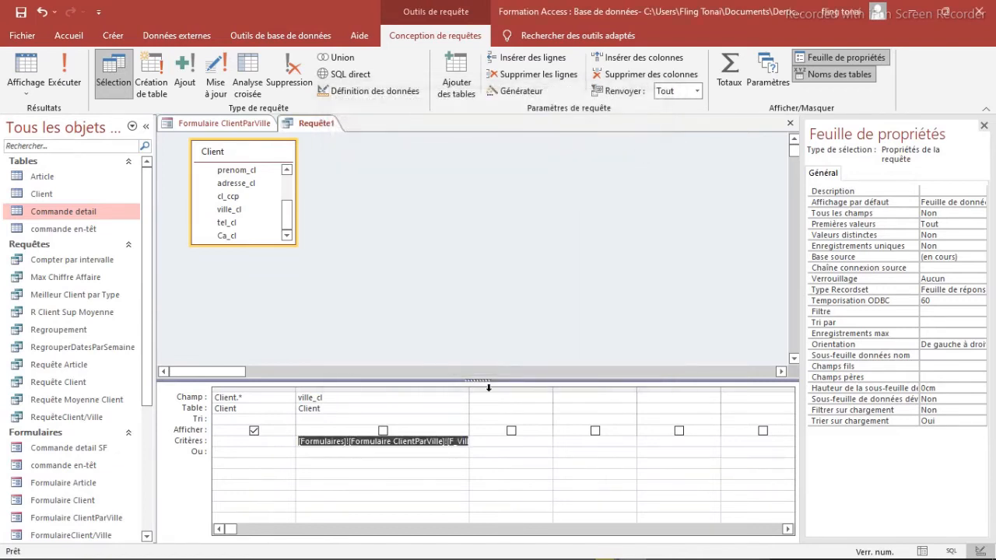
pyautogui.moveTo(468, 389); pyautogui.dragTo(491, 389)
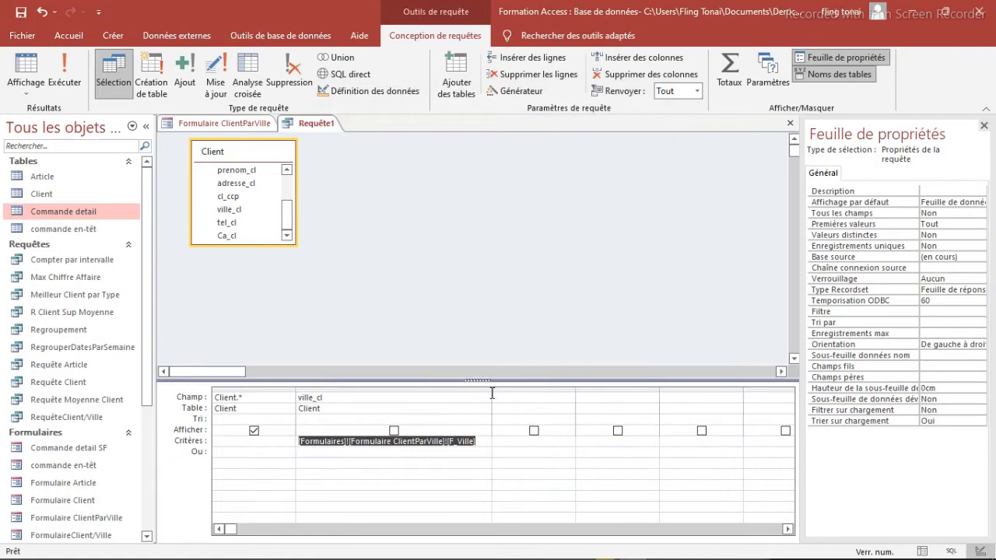
# Step: Save the query as RequêteClientParVille
pyautogui.rightClick(308, 129)
pyautogui.click(345, 140)
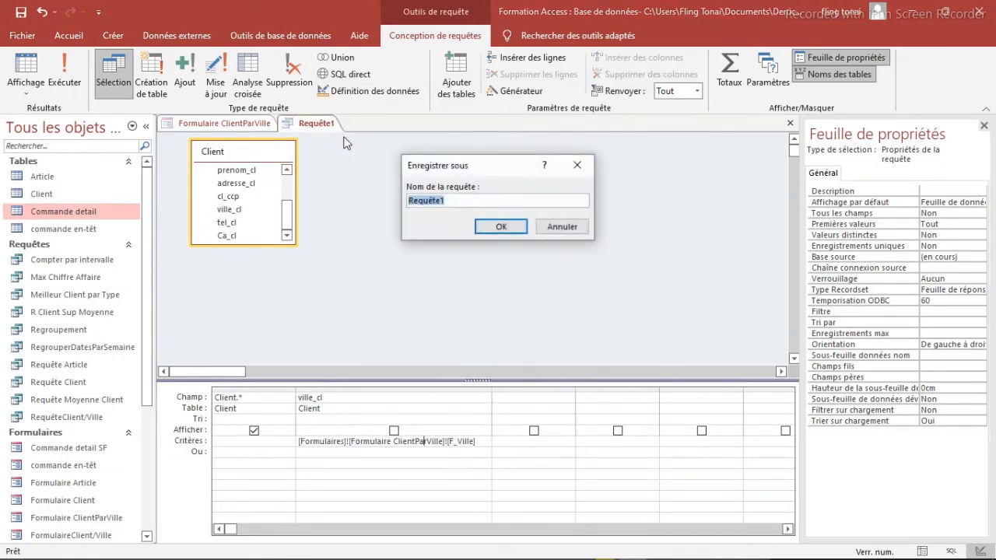
pyautogui.click(449, 200)
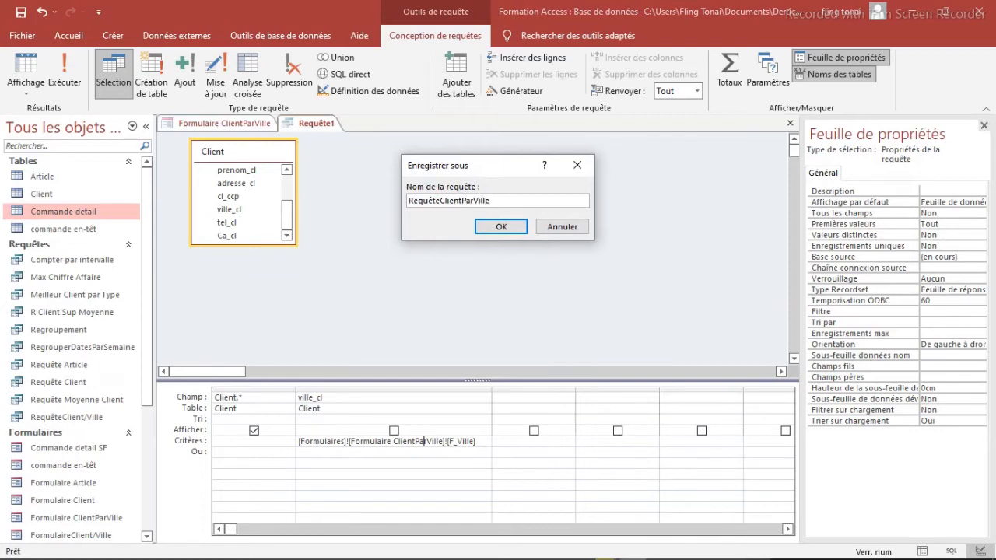
pyautogui.click(503, 226)
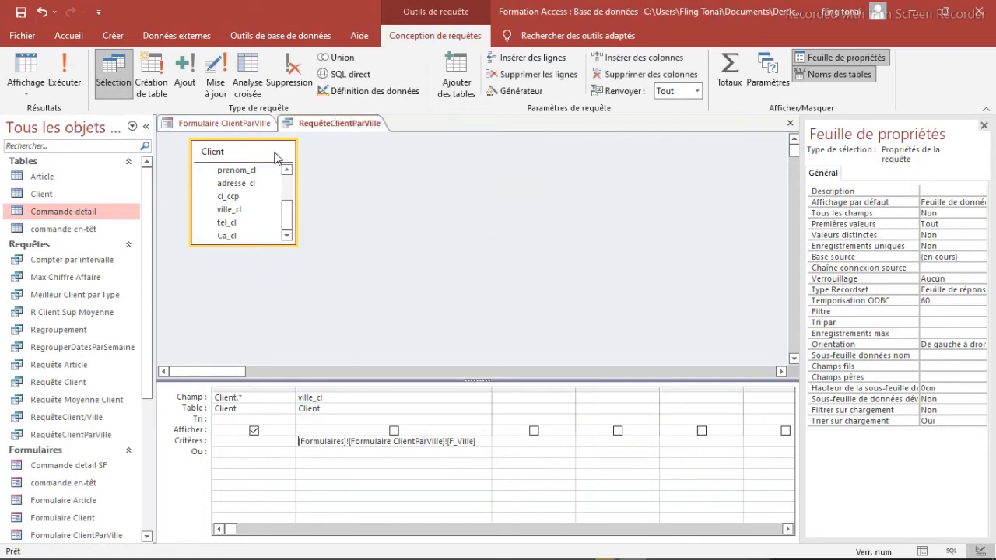
# Step: Start a report with the Report Wizard based on RequêteClientParVille and include all of its fields
pyautogui.click(121, 36)
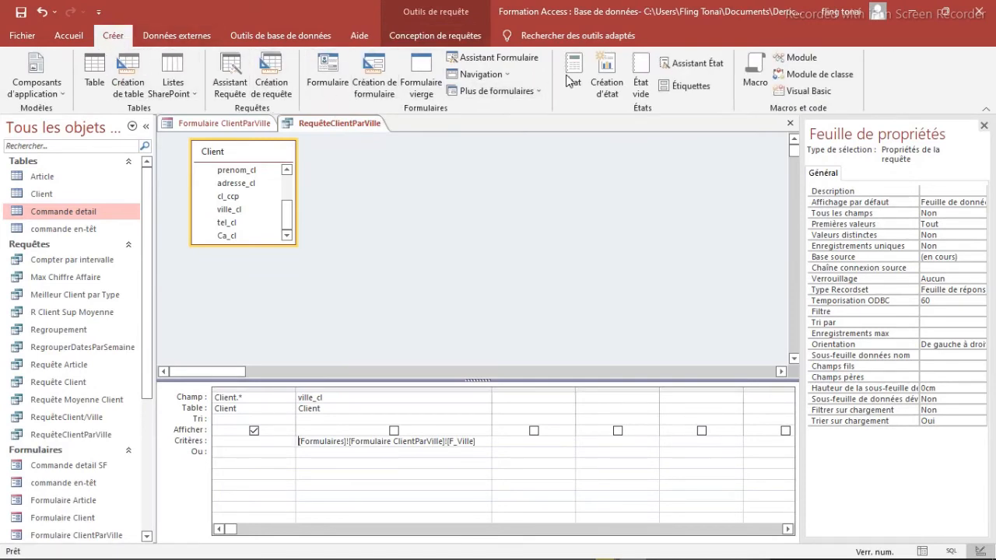
pyautogui.click(687, 68)
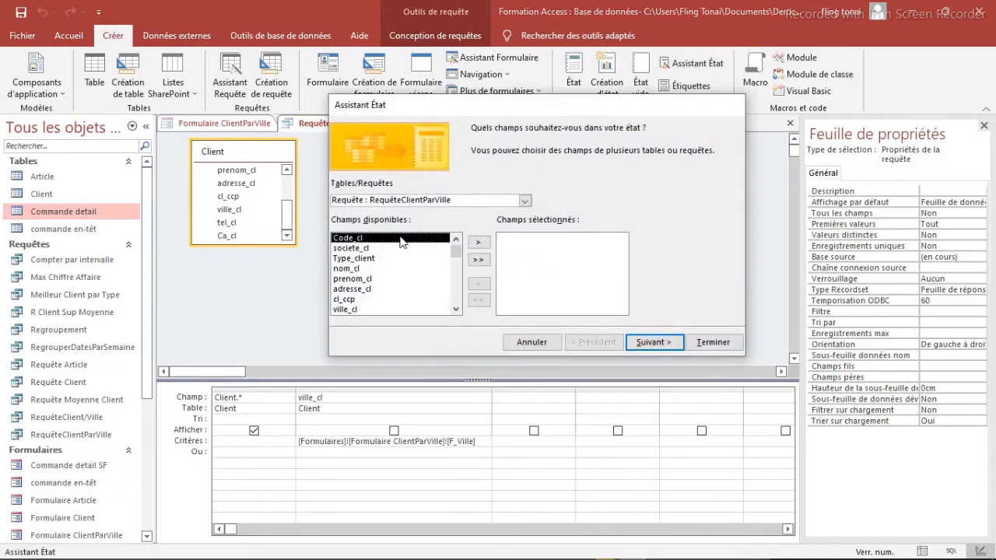
pyautogui.click(524, 202)
pyautogui.click(525, 202)
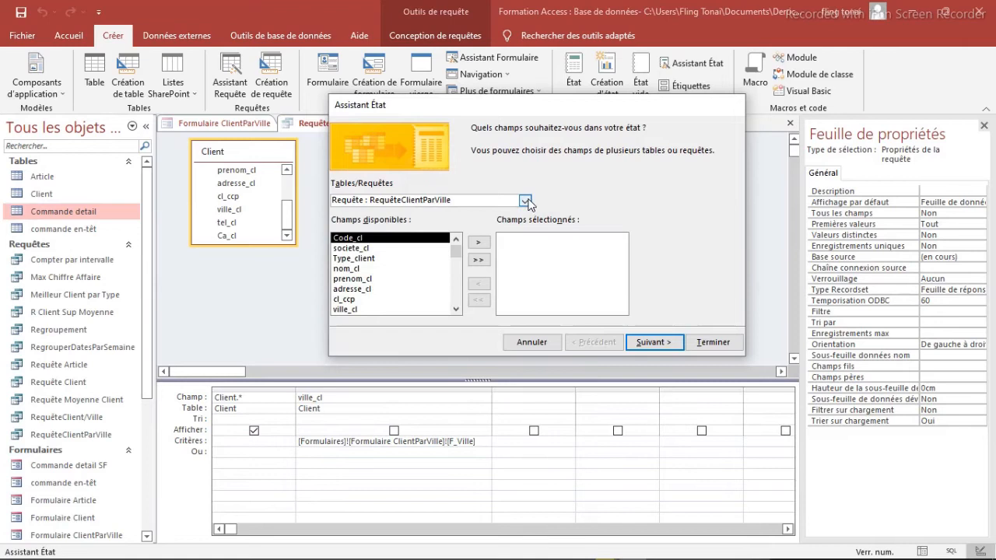
pyautogui.click(459, 248)
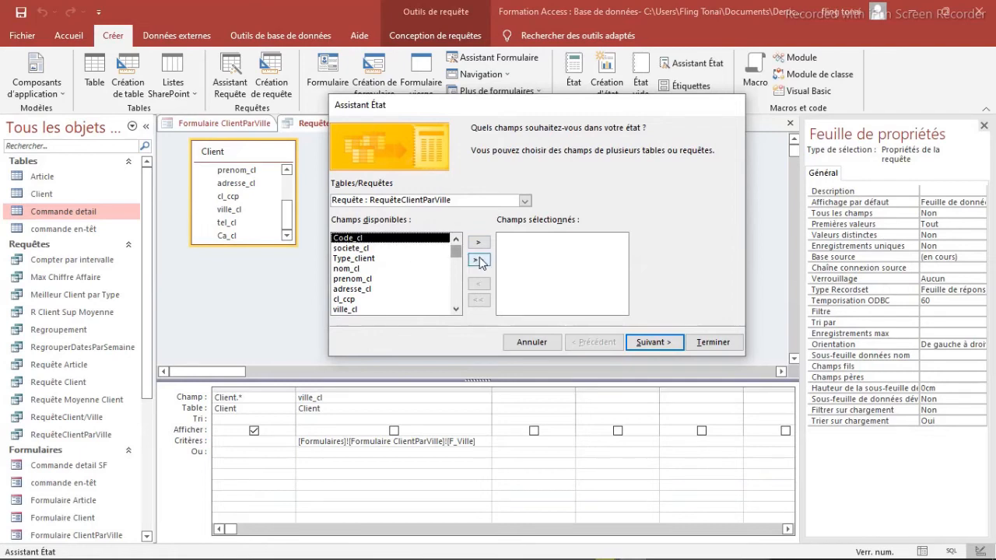
pyautogui.moveTo(459, 251); pyautogui.dragTo(459, 294)
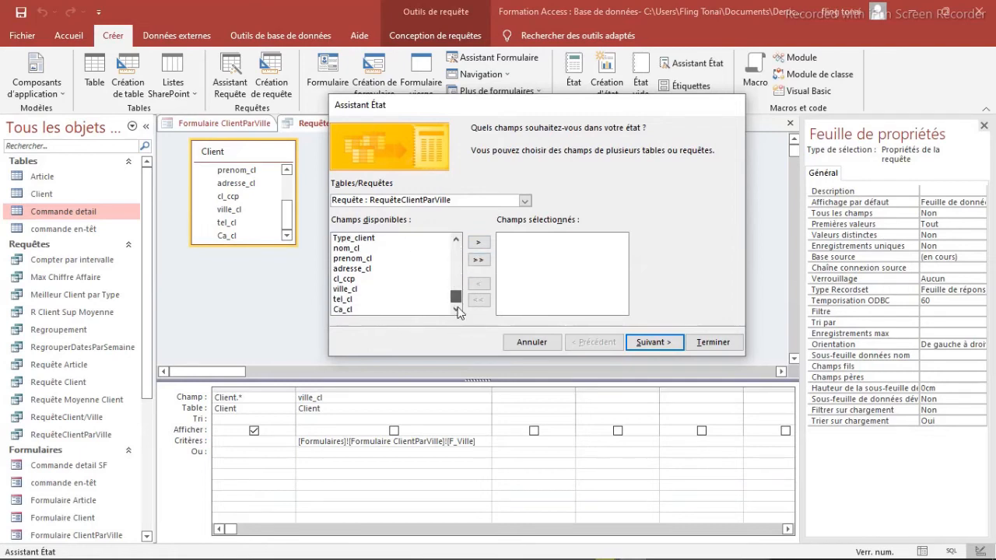
pyautogui.click(480, 261)
pyautogui.click(652, 342)
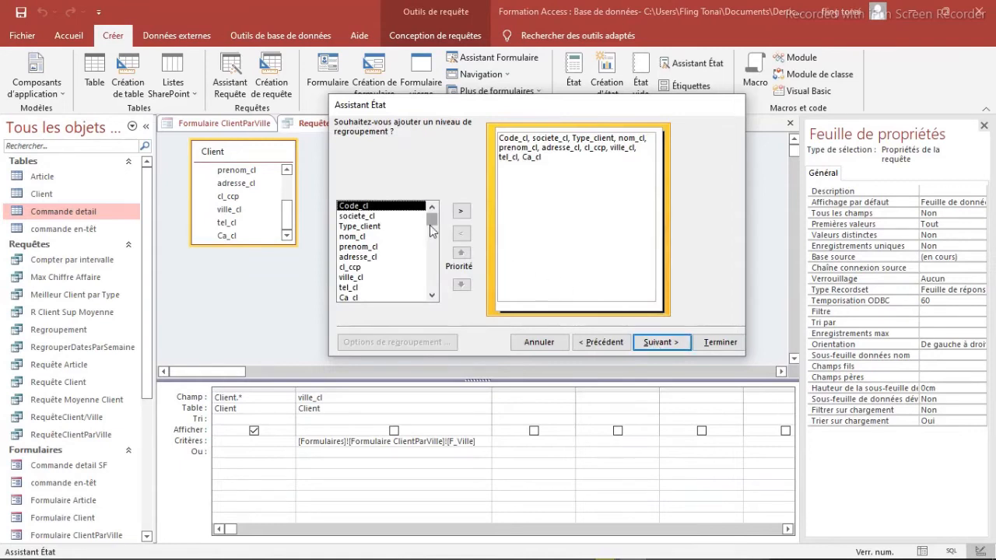
# Step: Try a grouping level on Type_client in the report and remove it again
pyautogui.moveTo(435, 221)
pyautogui.mouseDown()
pyautogui.moveTo(438, 284)
pyautogui.moveTo(434, 217)
pyautogui.mouseUp()
pyautogui.click(358, 226)
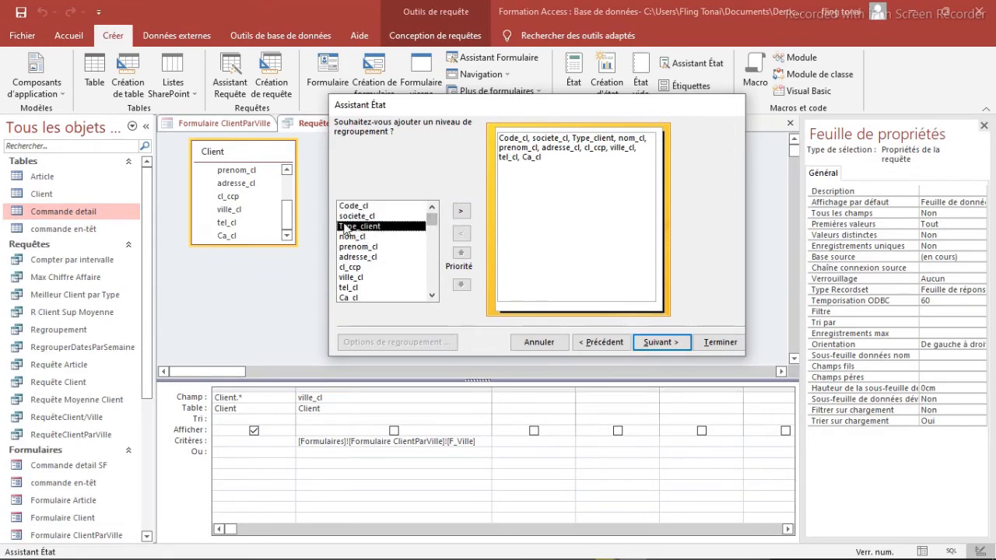
pyautogui.click(460, 213)
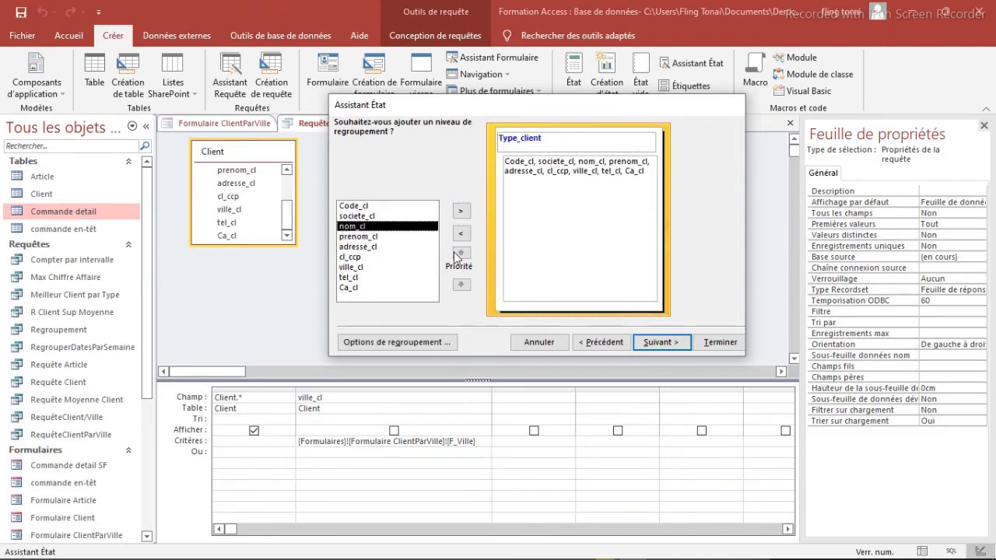
pyautogui.click(461, 234)
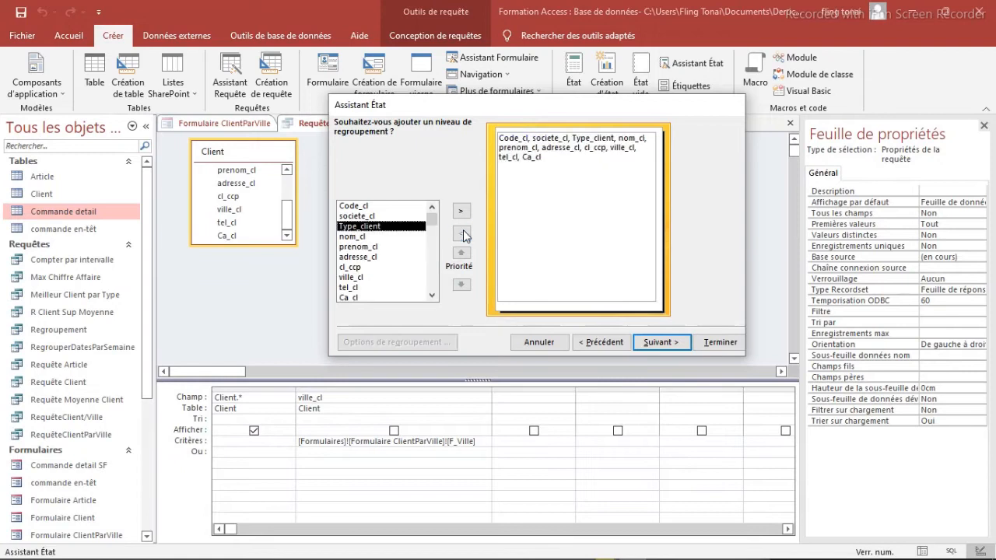
# Step: Continue without grouping or sorting, keep the tabular layout and set the report orientation to landscape (Paysage)
pyautogui.click(650, 343)
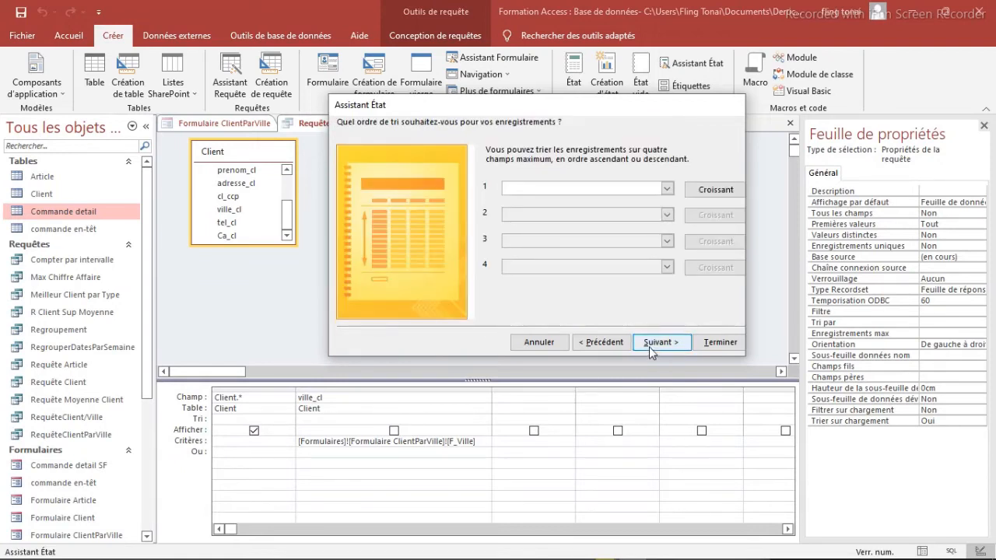
pyautogui.click(651, 347)
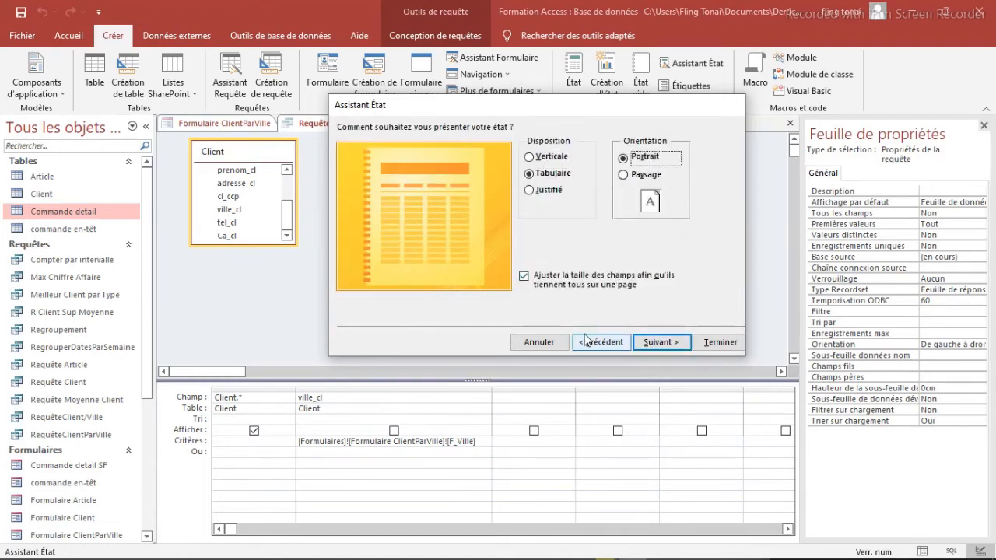
pyautogui.click(625, 175)
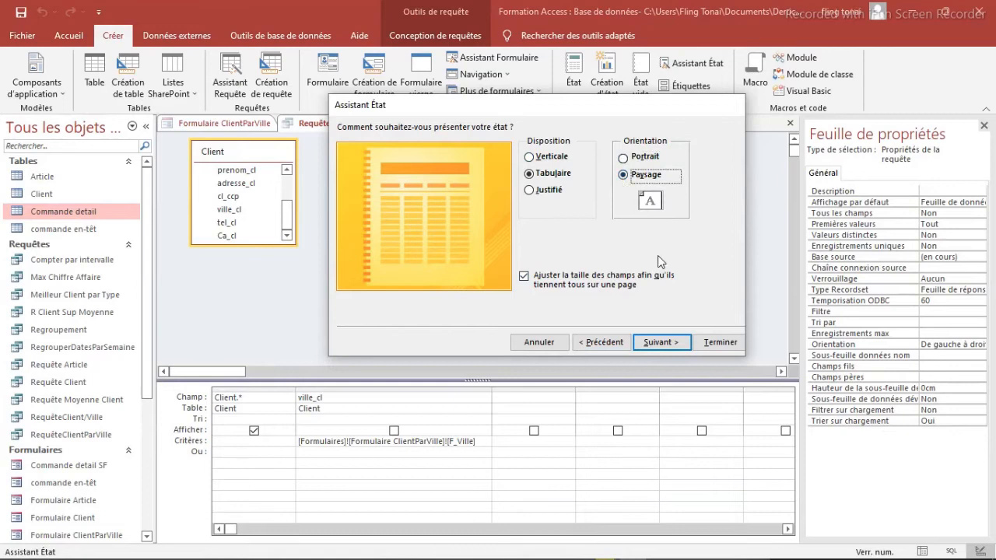
pyautogui.click(657, 344)
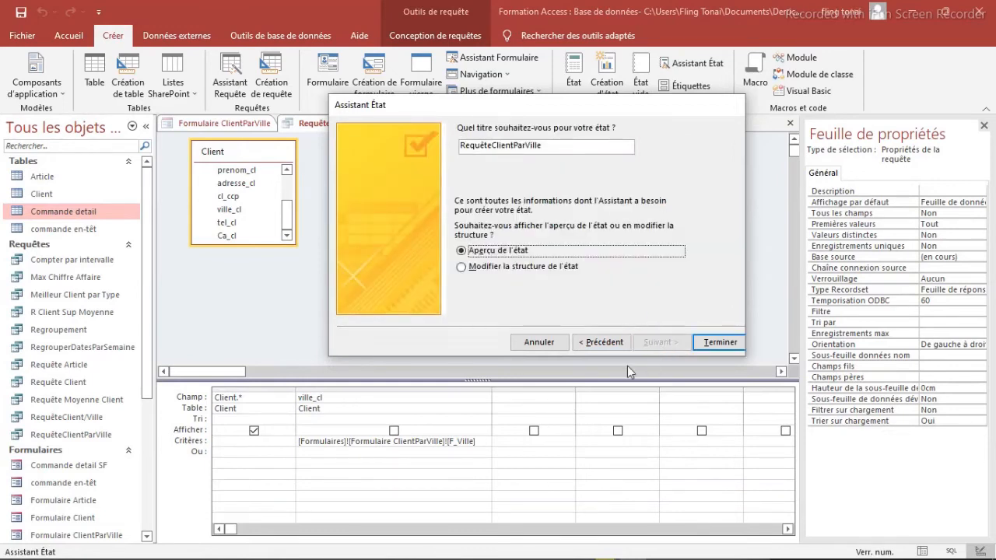
# Step: Title the report EtatClientParVille, finish the wizard with the report preview and view the whole page
pyautogui.click(462, 145)
pyautogui.write('Etat')
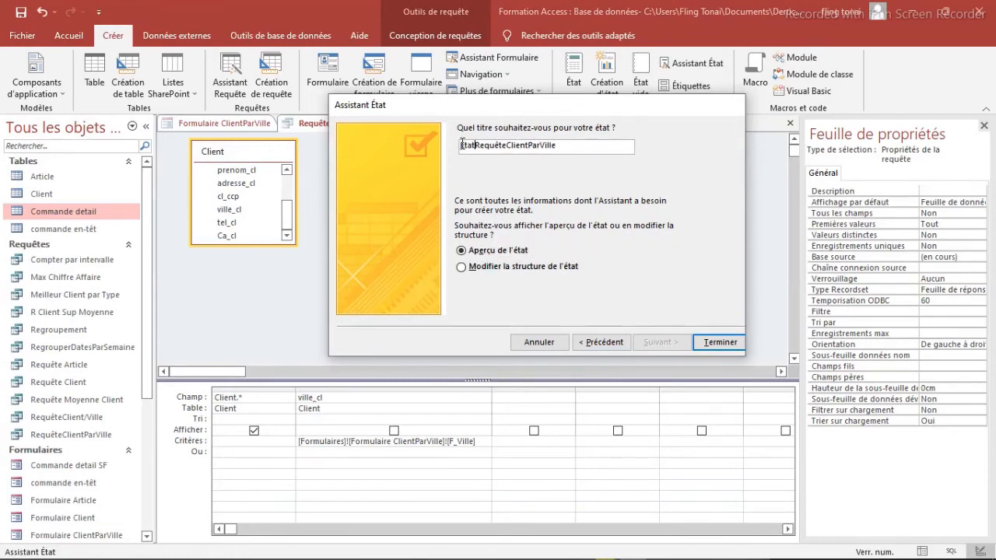
pyautogui.press('Delete')
pyautogui.press('Delete')
pyautogui.press('Delete')
pyautogui.press('Delete')
pyautogui.press('Delete')
pyautogui.press('Delete')
pyautogui.press('Delete')
pyautogui.click(704, 341)
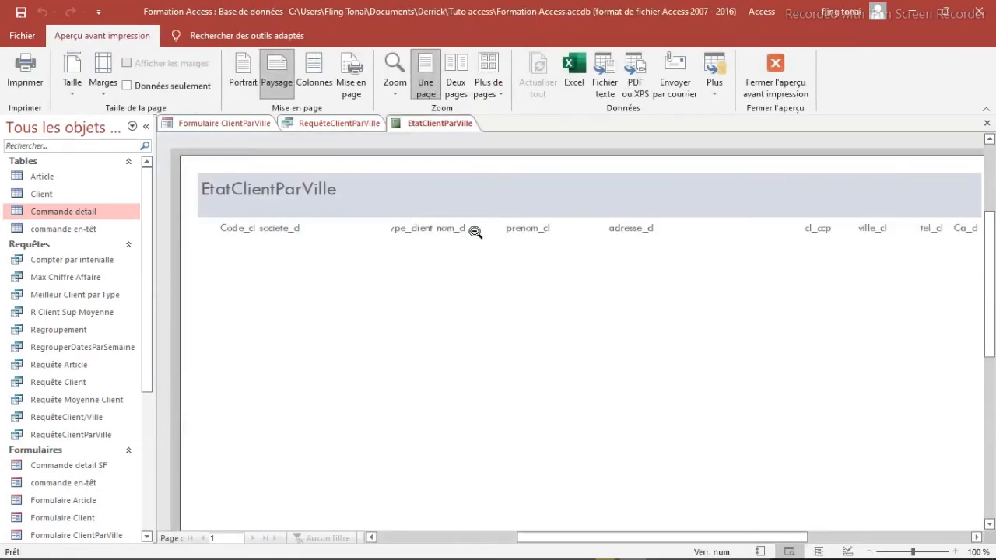
pyautogui.click(474, 247)
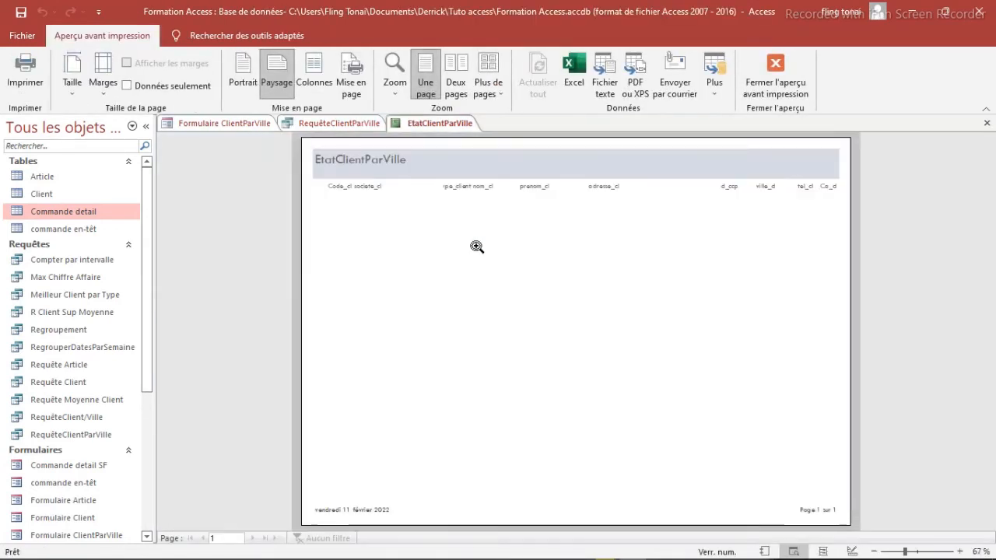
# Step: Run RequêteClientParVille to check which clients it returns for the city entered in the form
pyautogui.click(340, 123)
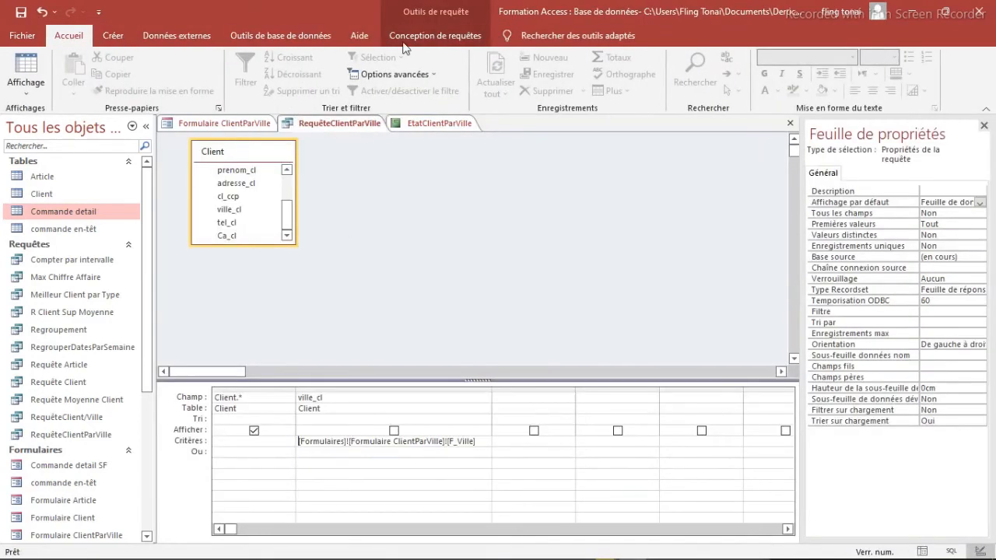
pyautogui.click(426, 38)
pyautogui.click(64, 74)
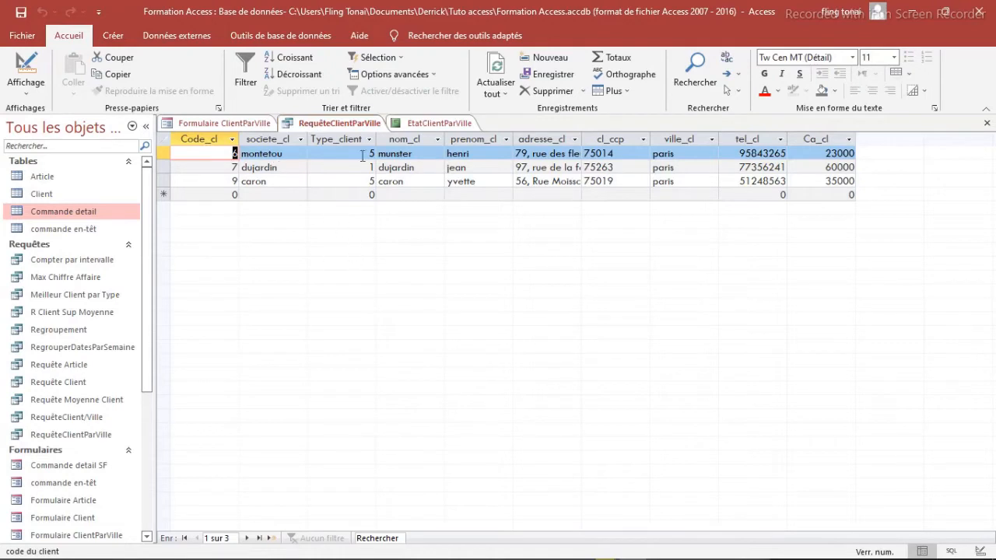
# Step: Switch EtatClientParVille from print preview through Design view to Report view (Mode État) to reload its records
pyautogui.click(436, 123)
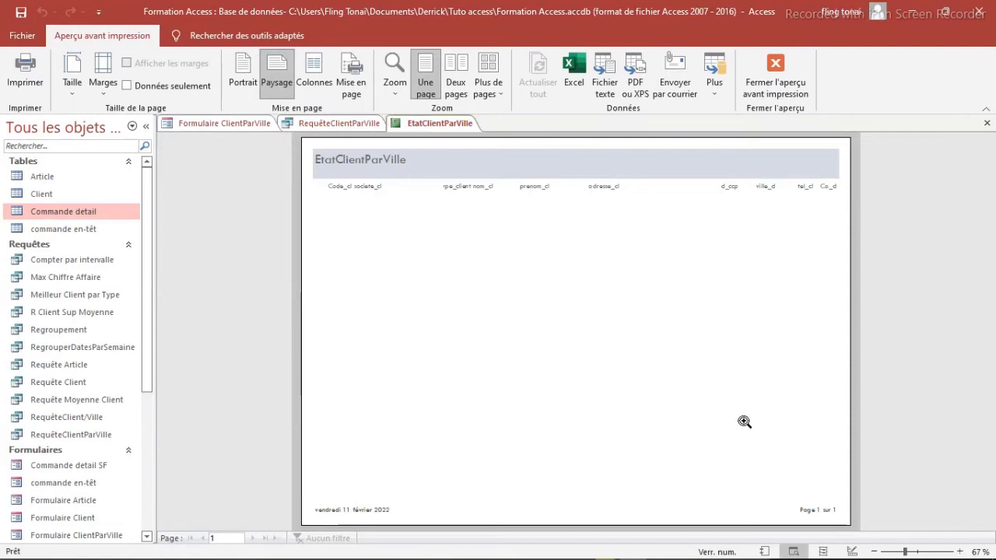
pyautogui.rightClick(424, 123)
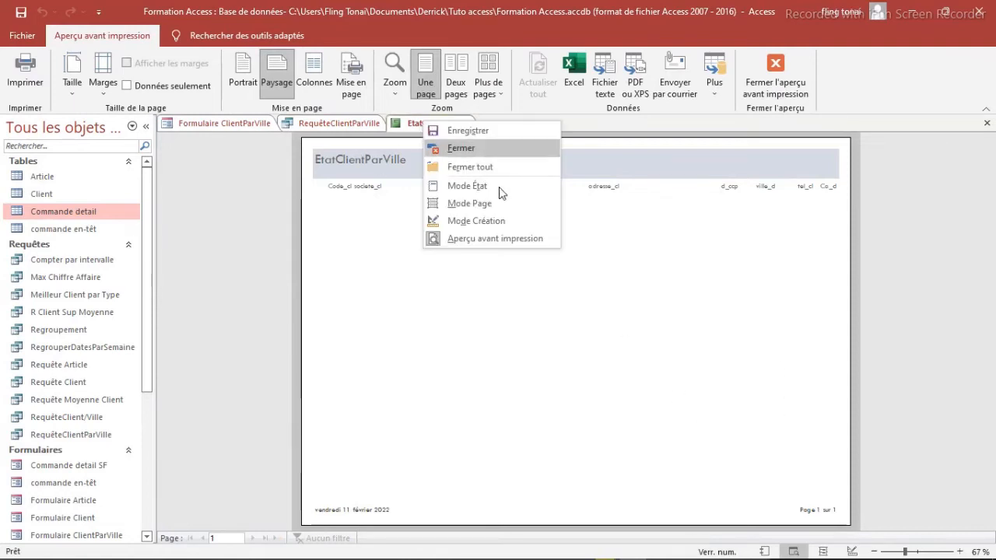
pyautogui.click(476, 220)
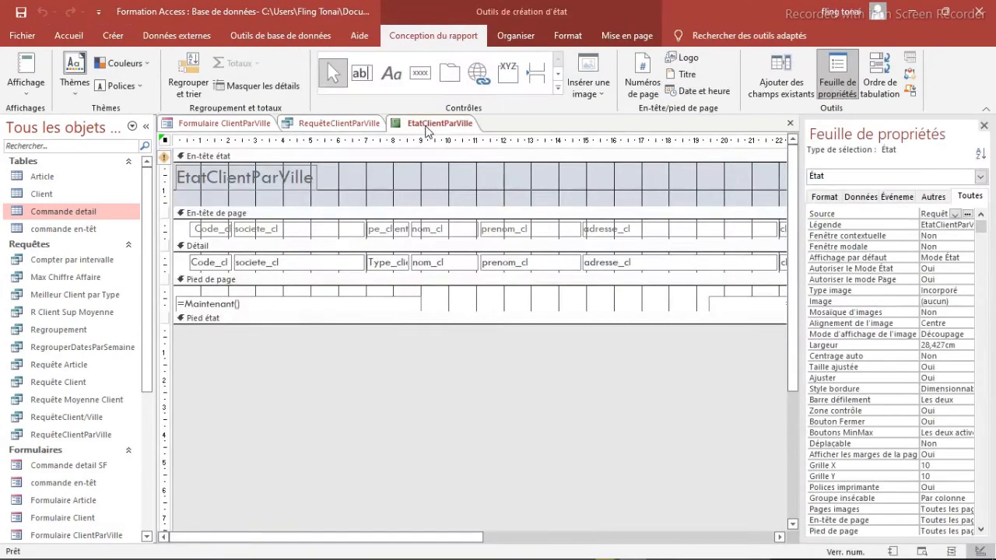
pyautogui.click(31, 91)
pyautogui.click(70, 120)
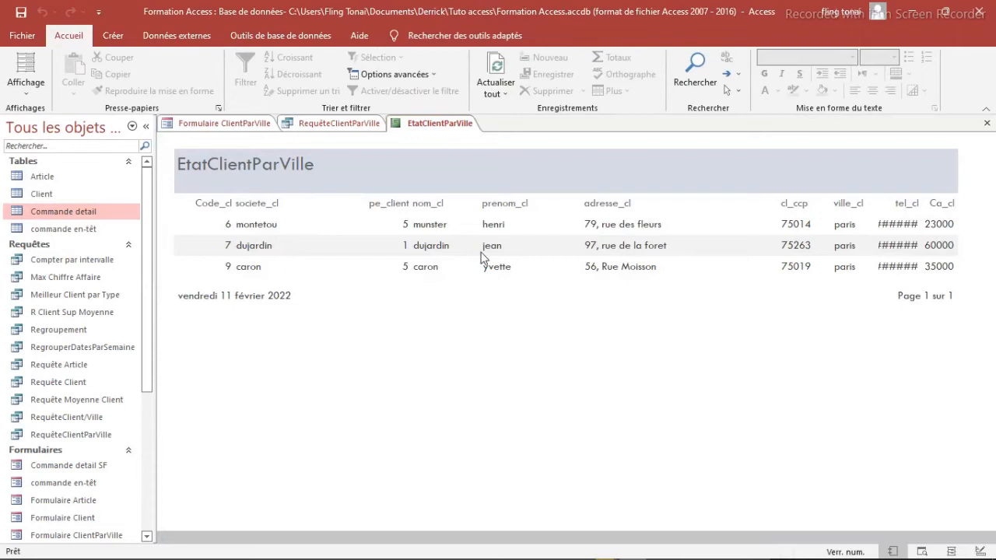
# Step: Compare the city in Formulaire ClientParVille with the records in the query datasheet and the EtatClientParVille report
pyautogui.click(319, 123)
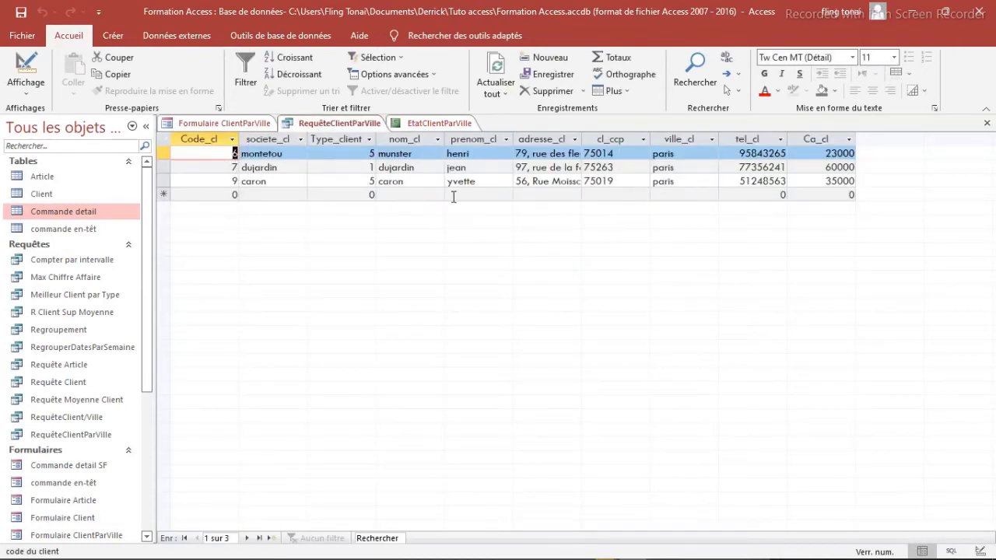
pyautogui.click(211, 123)
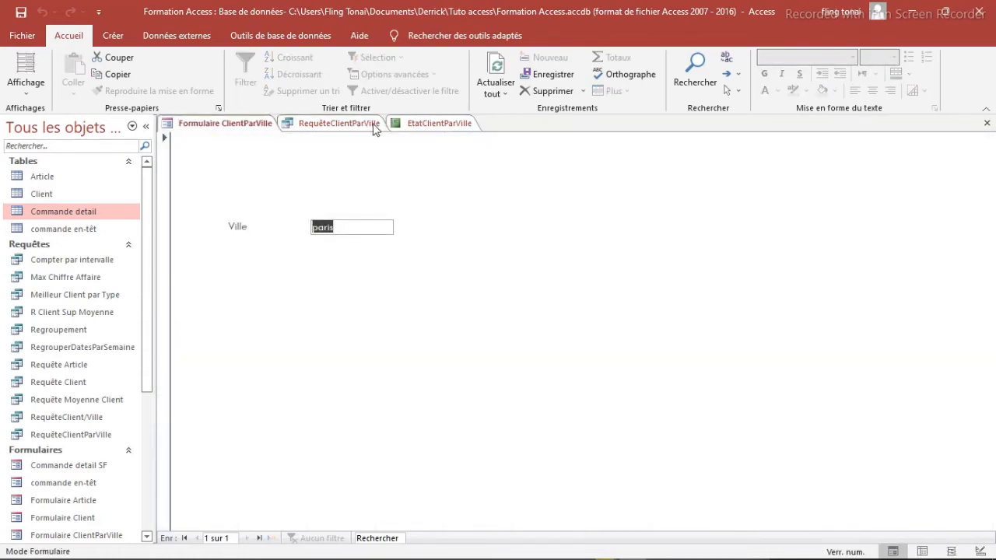
pyautogui.click(347, 126)
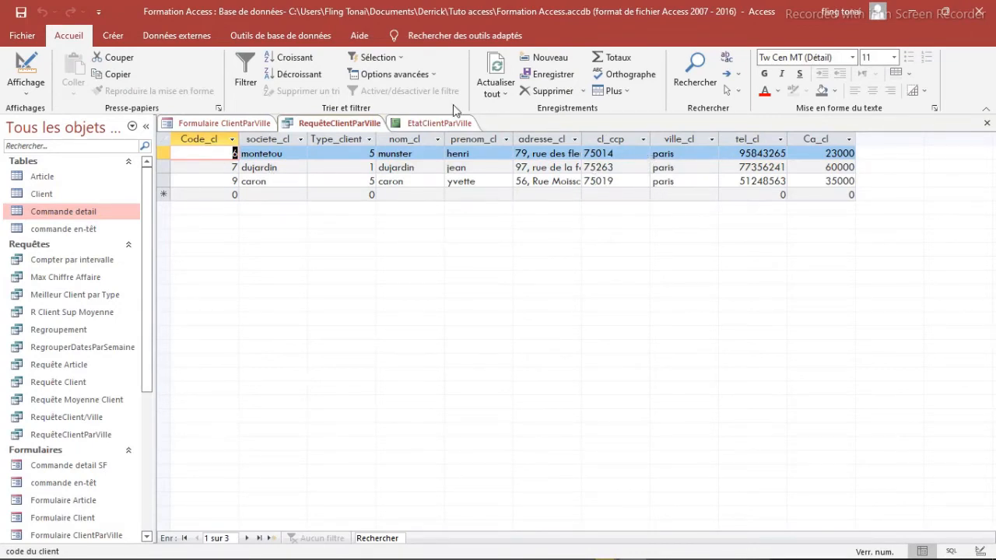
pyautogui.click(432, 124)
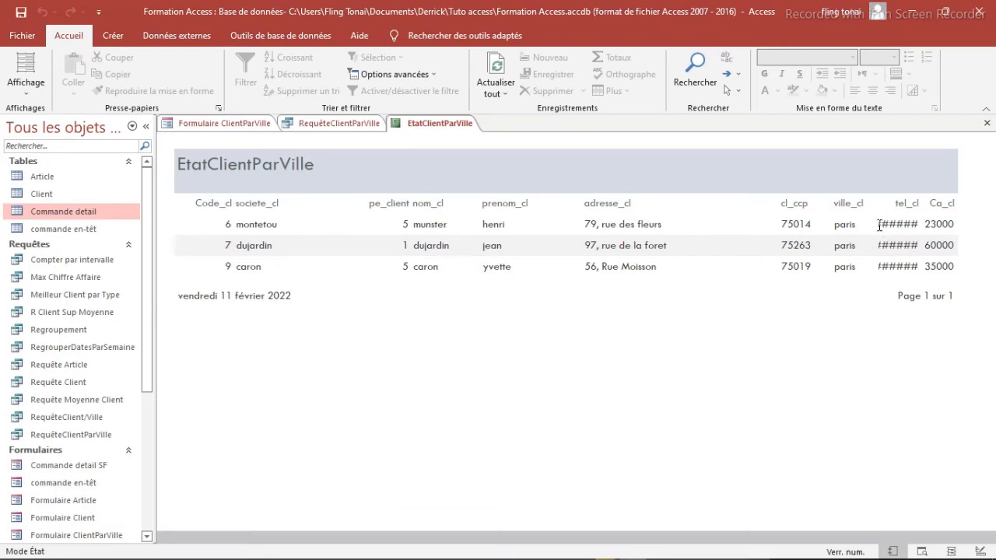
# Step: Open EtatClientParVille in Design view and widen the tel_cl label and text box leftward to about 2.35 cm
pyautogui.rightClick(433, 129)
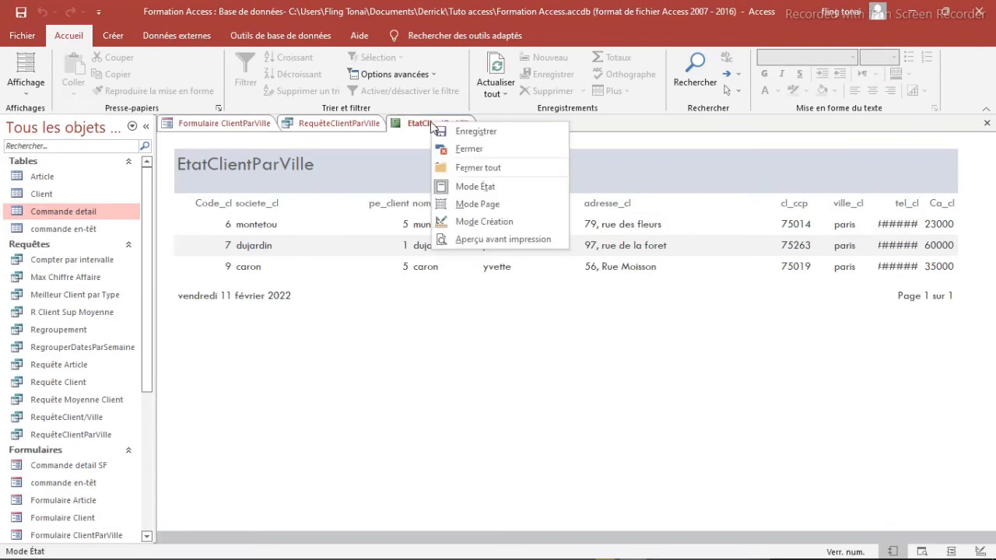
pyautogui.click(474, 222)
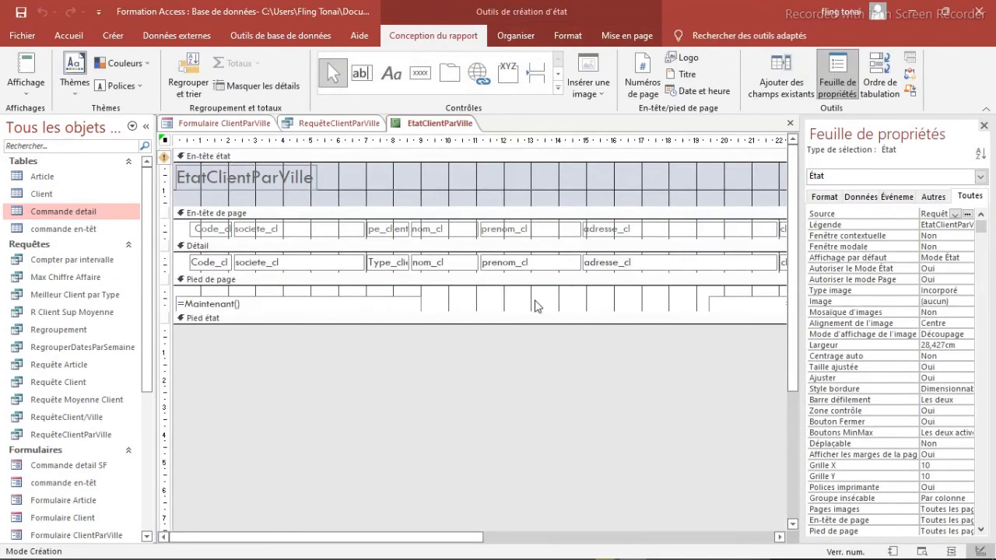
pyautogui.moveTo(400, 537); pyautogui.dragTo(583, 534)
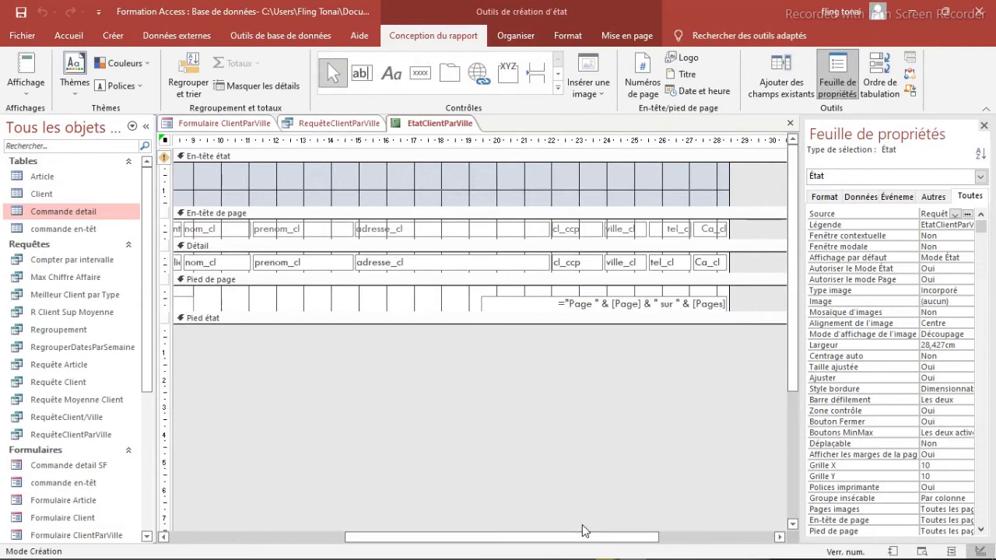
pyautogui.click(661, 231)
pyautogui.moveTo(646, 229); pyautogui.dragTo(627, 229)
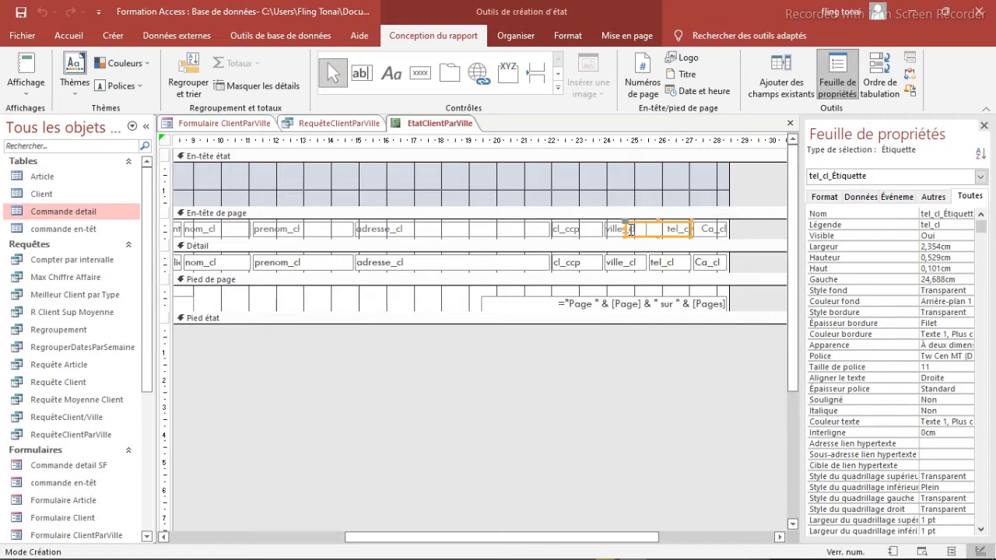
pyautogui.click(660, 263)
pyautogui.moveTo(647, 262); pyautogui.dragTo(626, 262)
# Step: Narrow the adresse_cl label and text box and shift the cl_ccp and ville_cl columns toward them to make room for tel_cl
pyautogui.click(502, 263)
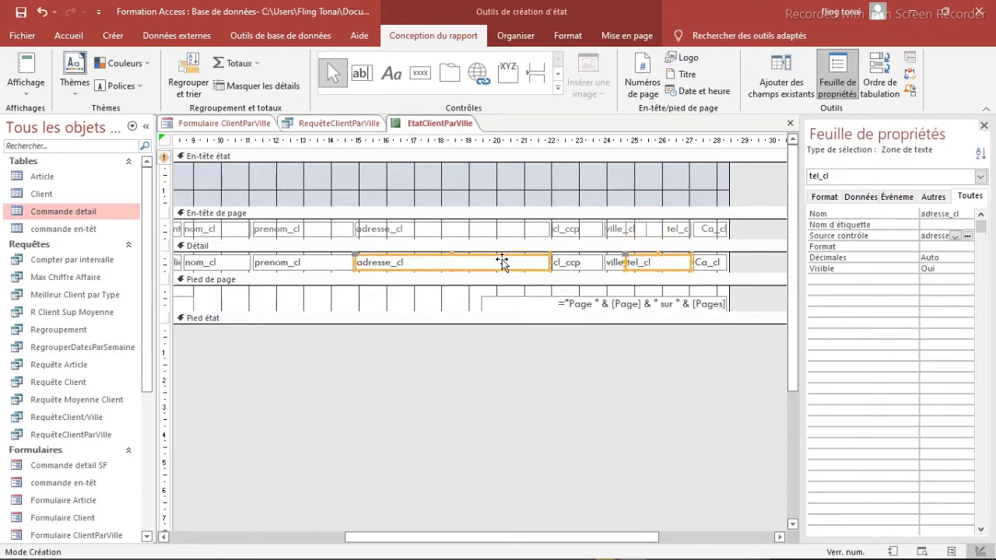
pyautogui.moveTo(549, 262); pyautogui.dragTo(492, 262)
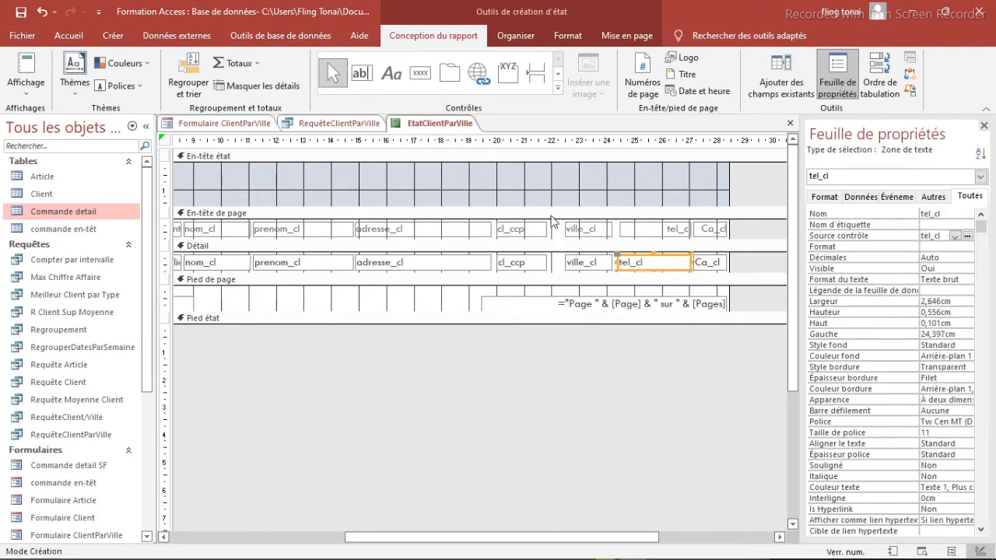
# Step: Switch EtatClientParVille to Report view (Mode État) to check the layout of the tel_cl column
pyautogui.click(25, 87)
pyautogui.click(61, 115)
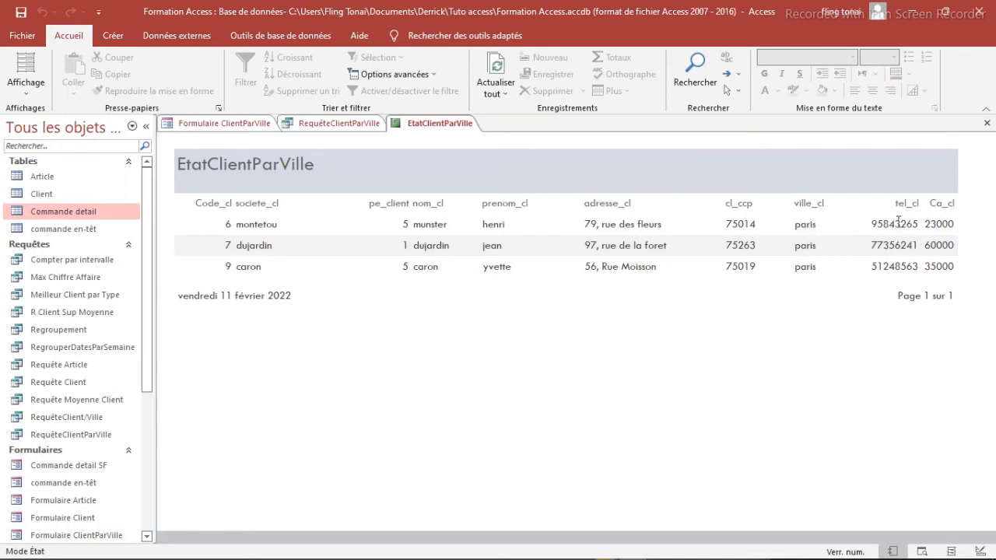
# Step: Enter Jijel as the Ville in Formulaire ClientParVille and commit it by switching to Datasheet view and back to Form view
pyautogui.click(196, 125)
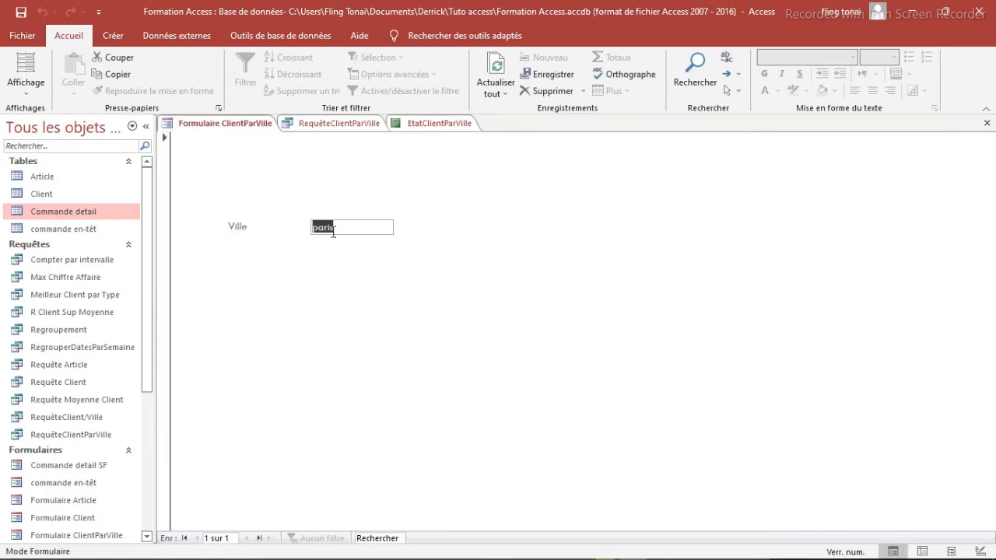
pyautogui.write('Jijel')
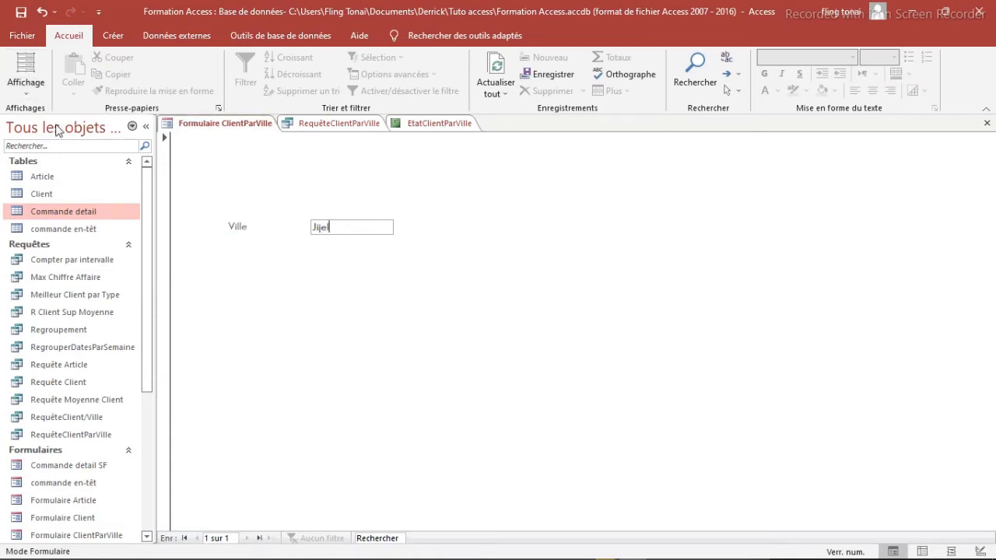
pyautogui.click(26, 86)
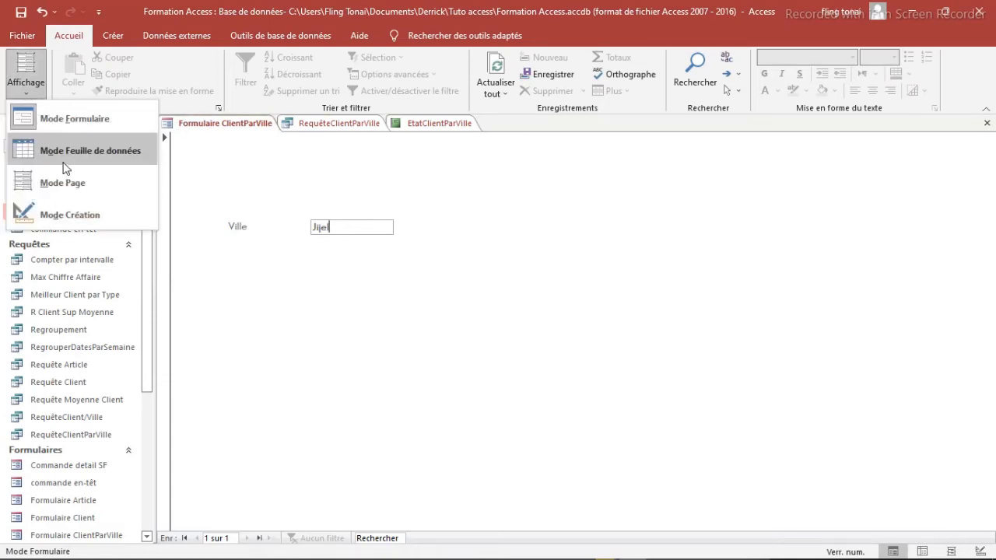
pyautogui.click(67, 150)
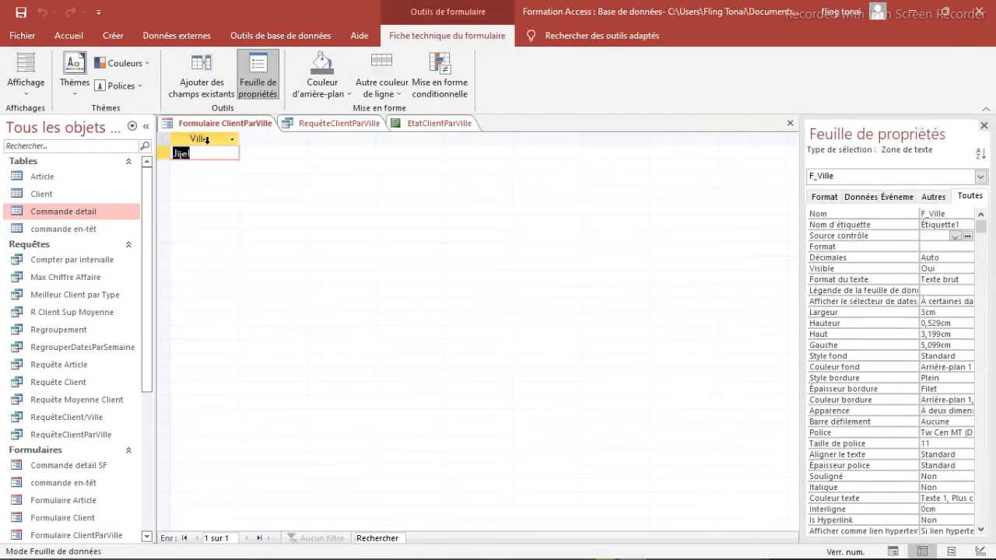
pyautogui.click(29, 88)
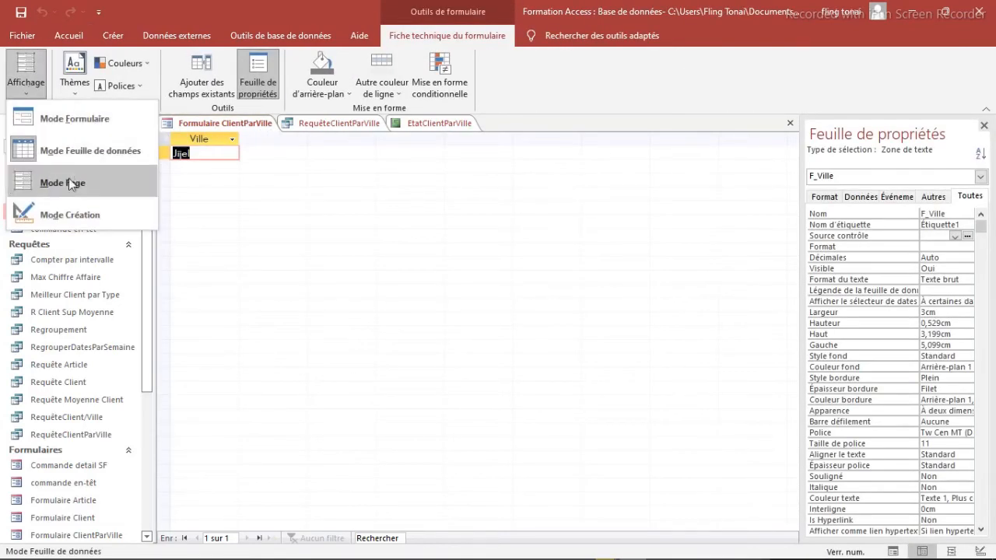
pyautogui.click(60, 121)
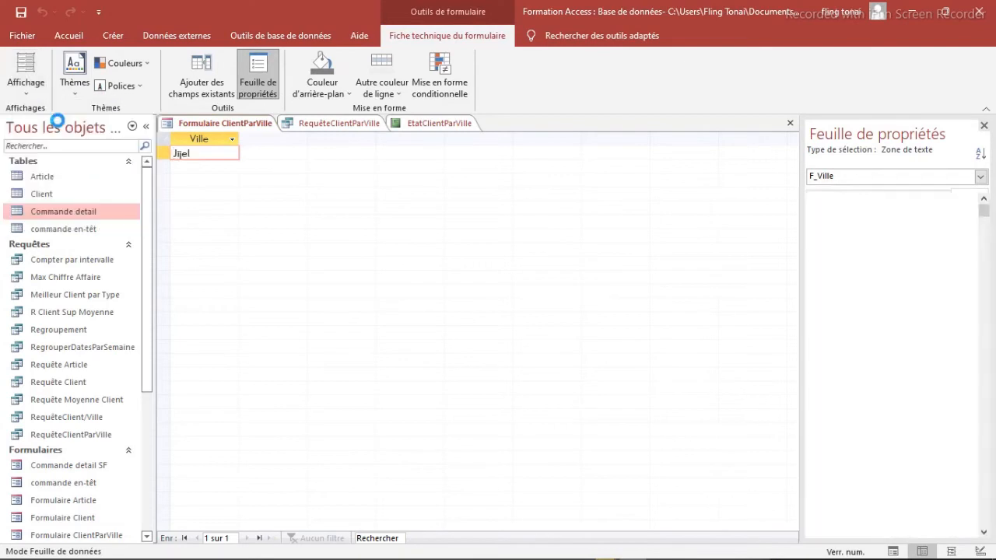
# Step: Open RequêteClientParVille in Design view and run it again for the city entered in the form
pyautogui.click(335, 124)
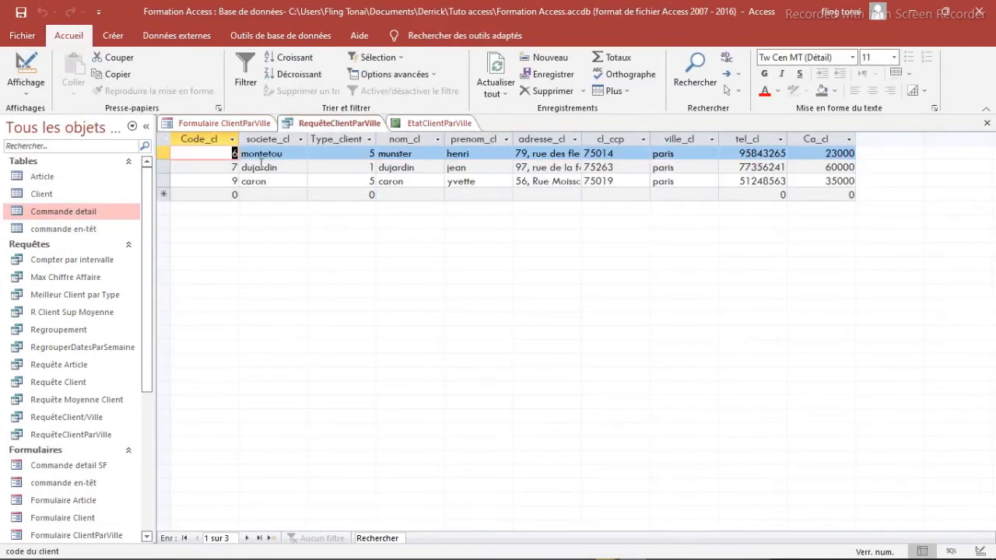
pyautogui.click(26, 68)
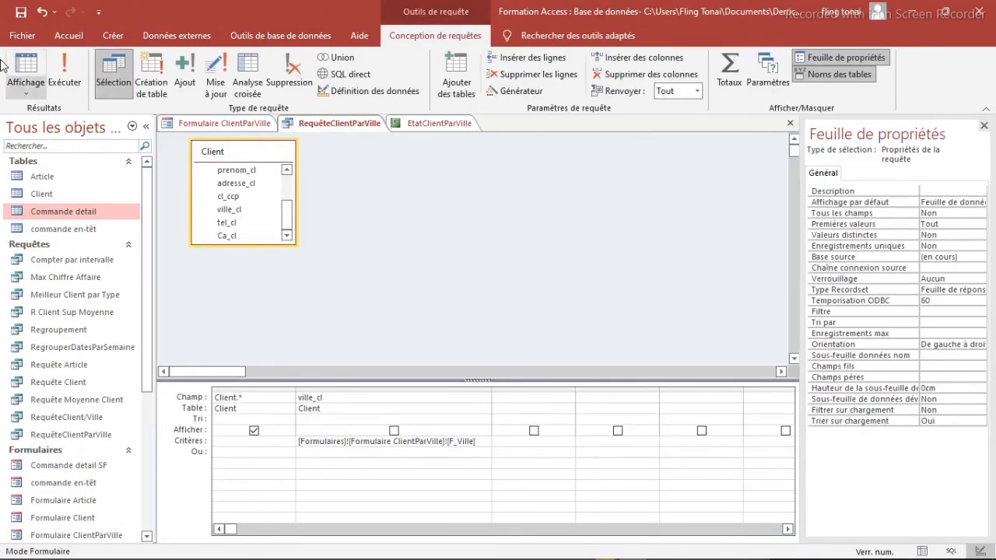
pyautogui.click(65, 72)
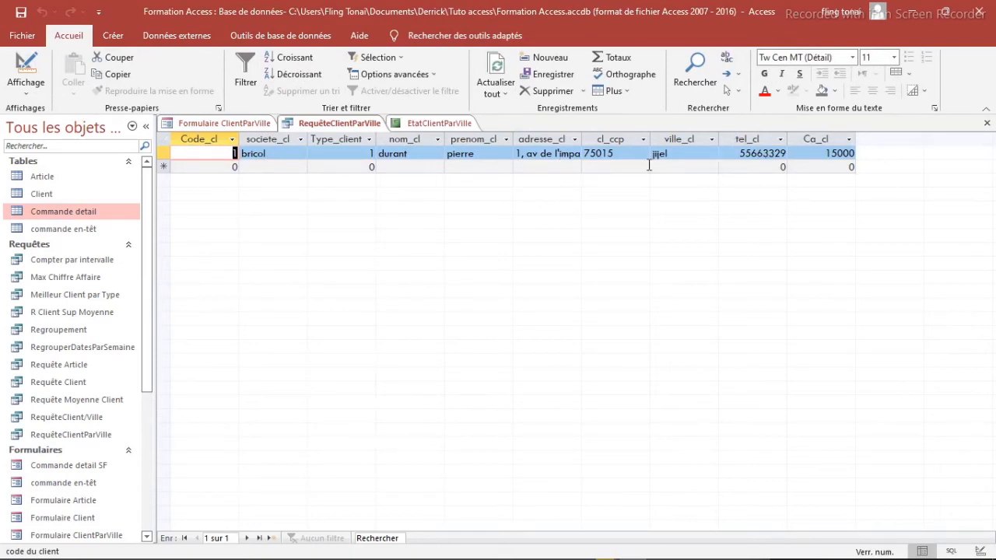
# Step: Reload the EtatClientParVille records by switching the report to Design view and back to Report view (Mode État)
pyautogui.click(436, 126)
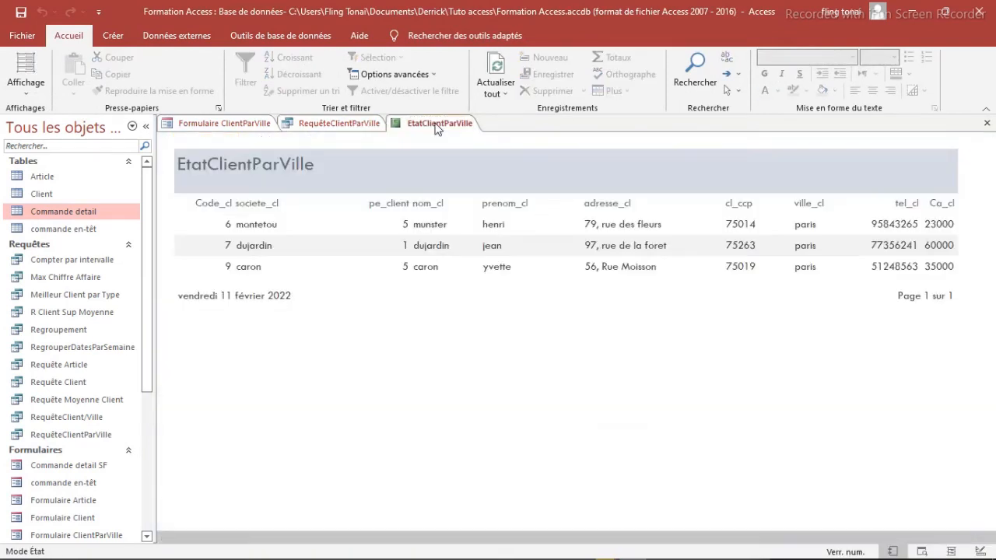
pyautogui.click(25, 92)
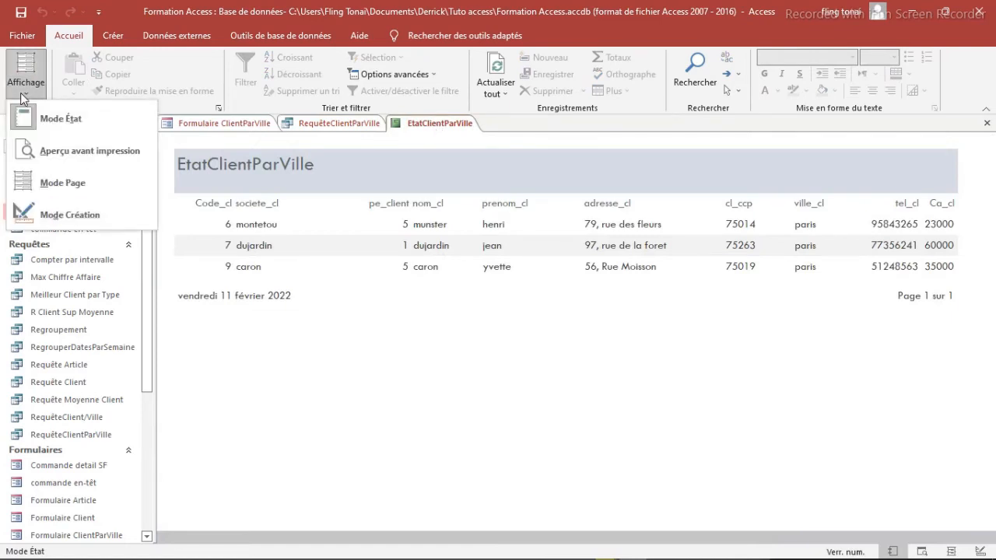
pyautogui.click(61, 215)
pyautogui.click(28, 93)
pyautogui.click(52, 116)
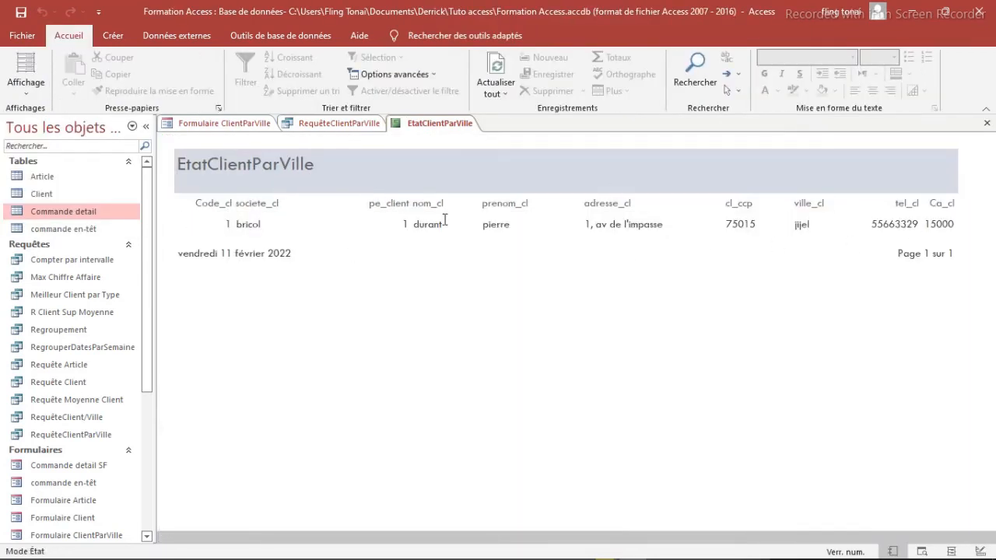
# Step: Compare the records in RequêteClientParVille and EtatClientParVille with the city in the form's Ville text box
pyautogui.click(332, 126)
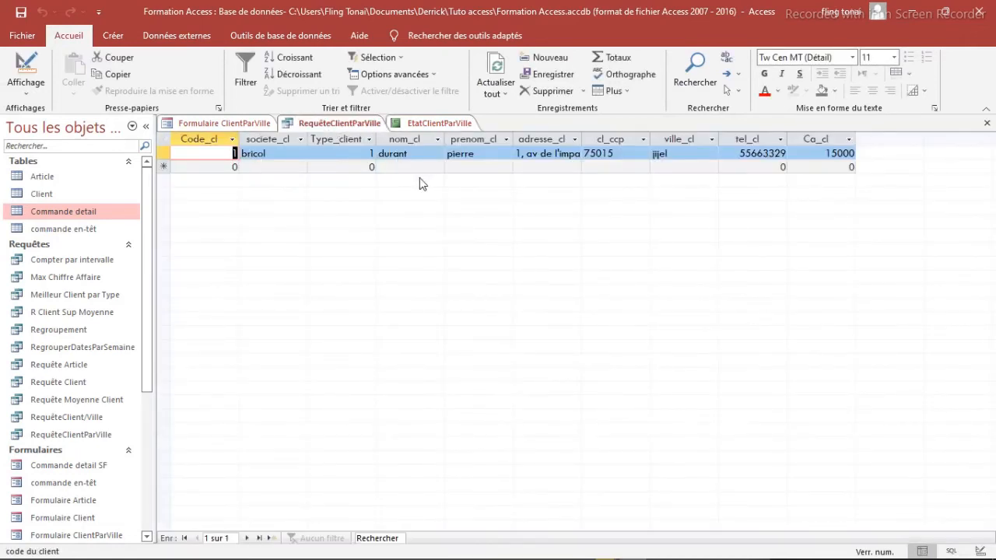
pyautogui.click(436, 125)
pyautogui.click(226, 124)
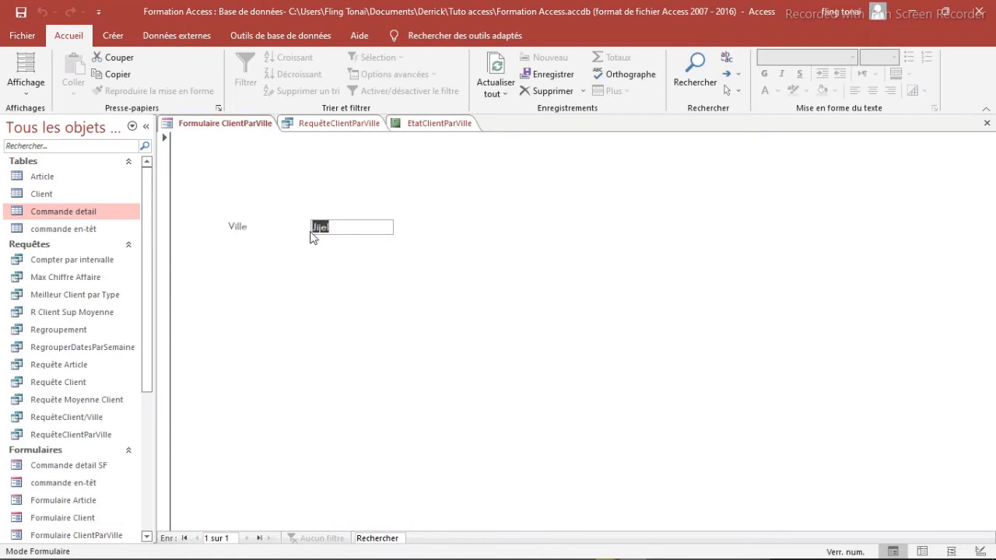
pyautogui.click(349, 227)
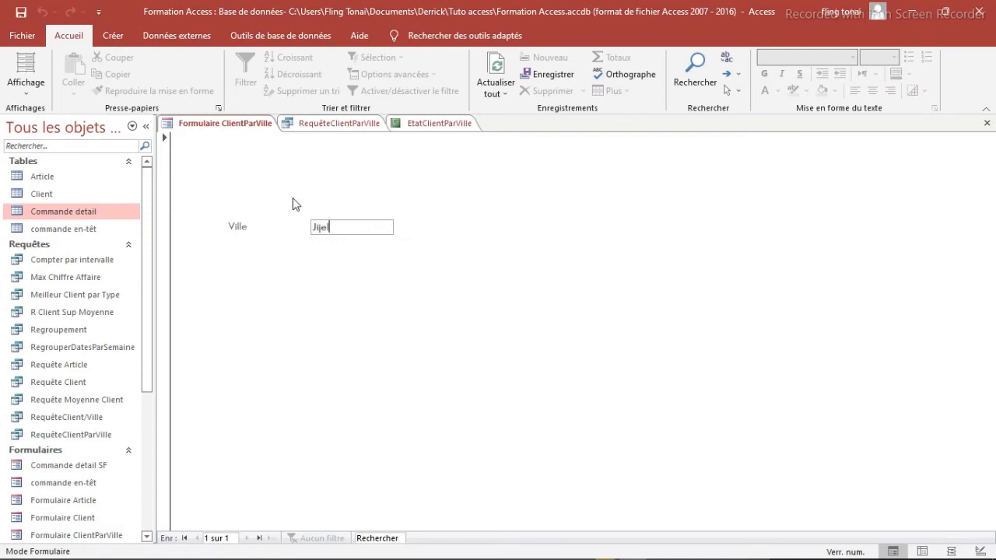
# Step: Open Formulaire ClientParVille in Design view and convert the F_Ville text box into a combo box (Zone de liste déroulante)
pyautogui.click(27, 92)
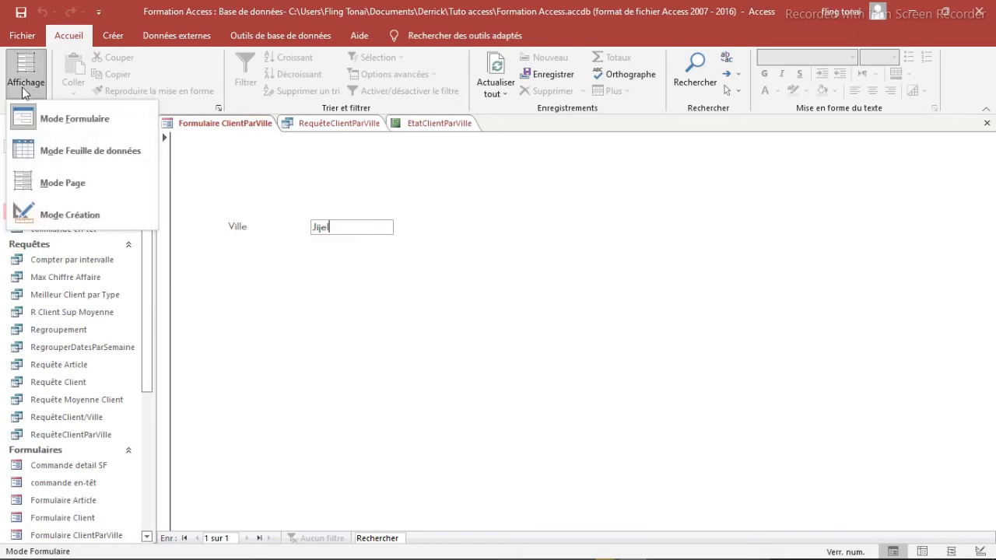
pyautogui.click(68, 204)
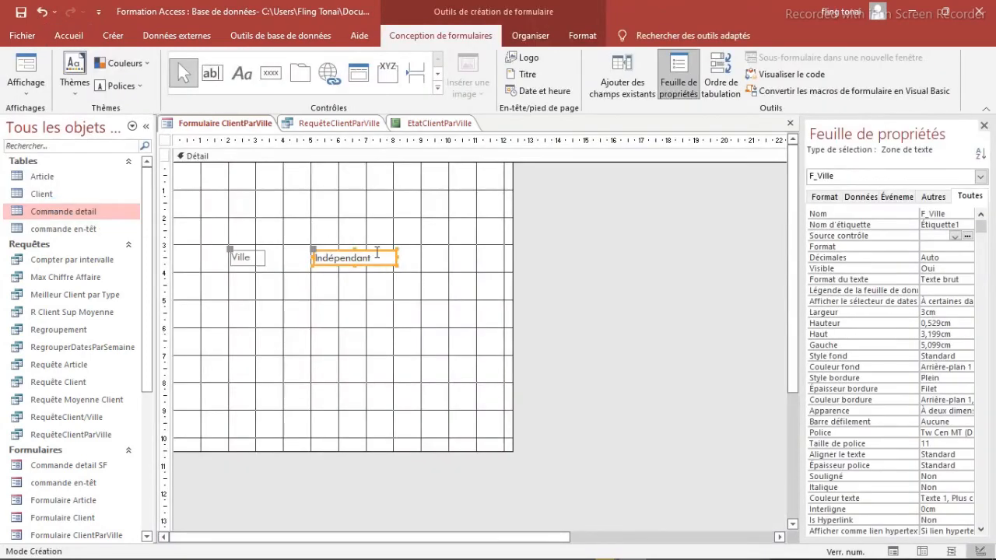
pyautogui.click(370, 253)
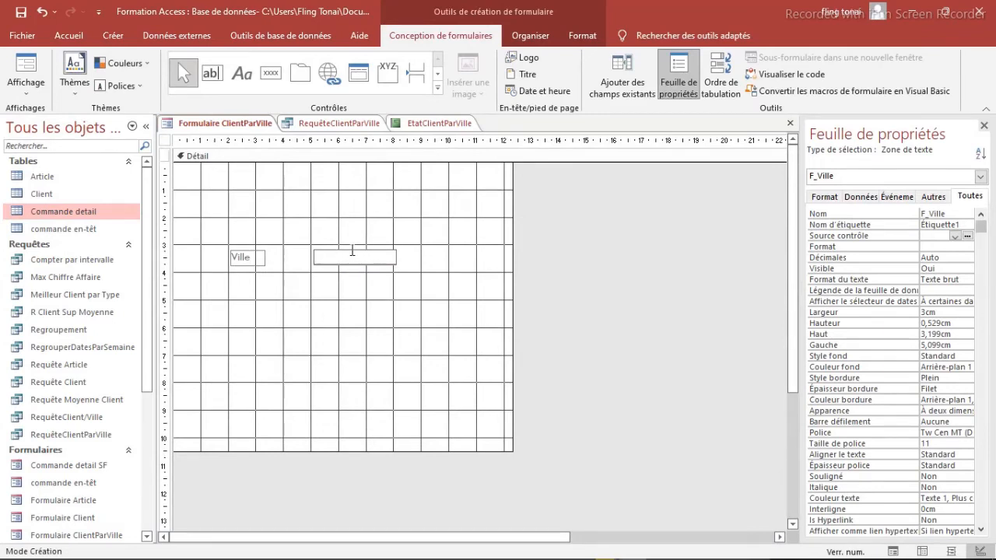
pyautogui.click(350, 247)
pyautogui.click(356, 251)
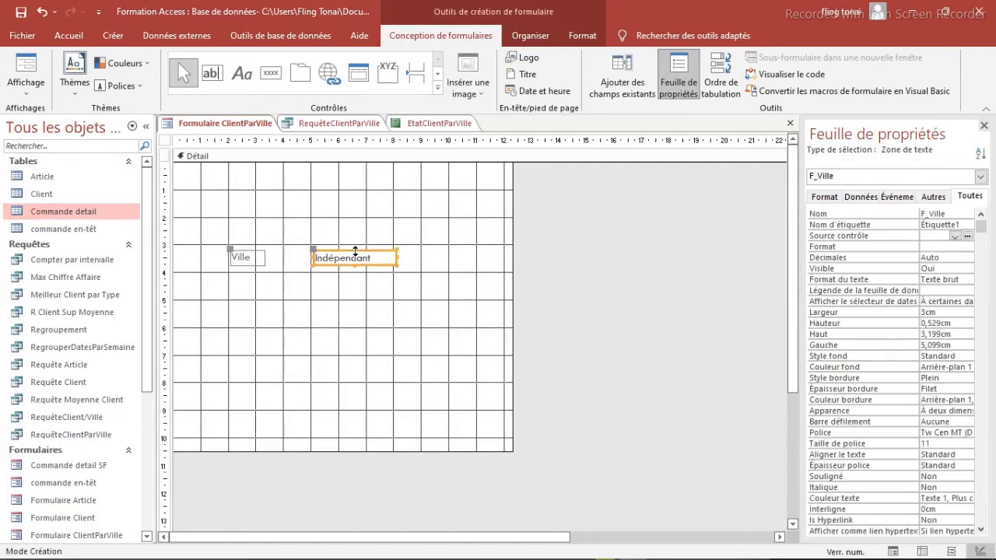
pyautogui.rightClick(356, 251)
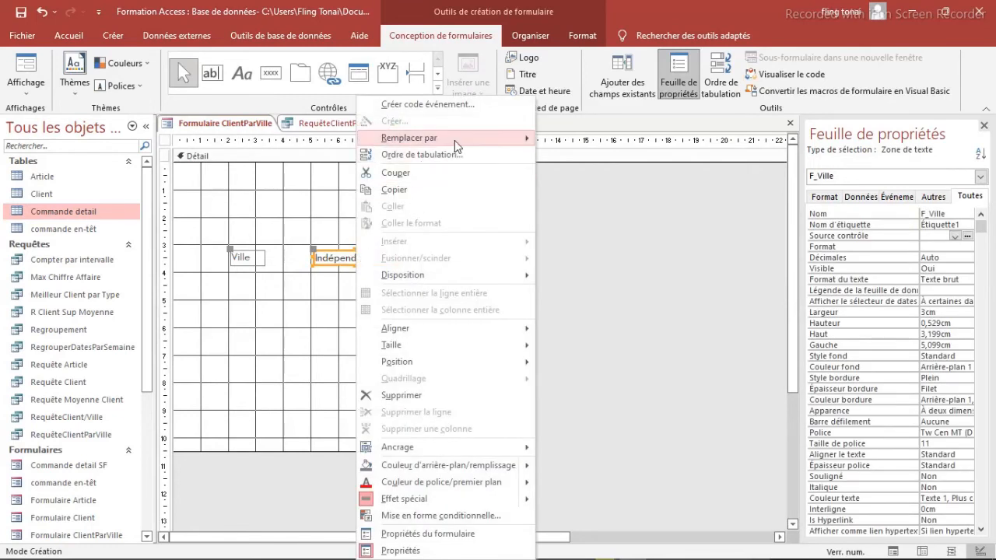
pyautogui.moveTo(487, 140)
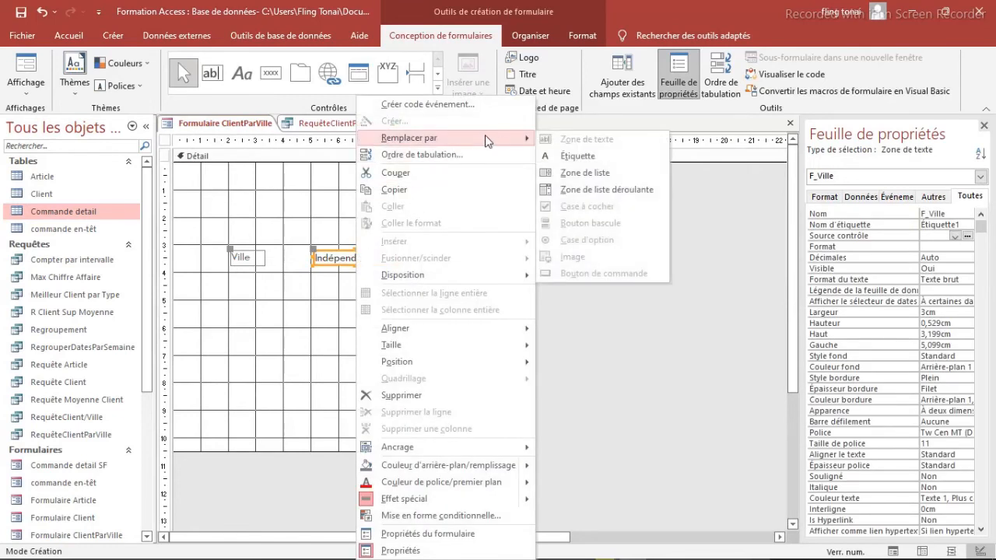
pyautogui.click(591, 189)
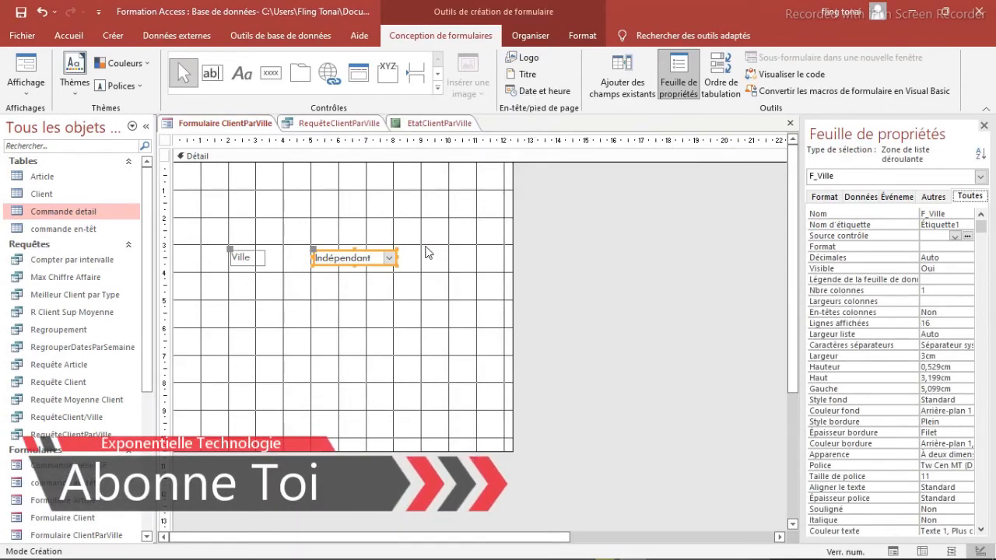
# Step: Open the query builder for F_Ville's Contenu property and add the Client table as its source
pyautogui.click(860, 197)
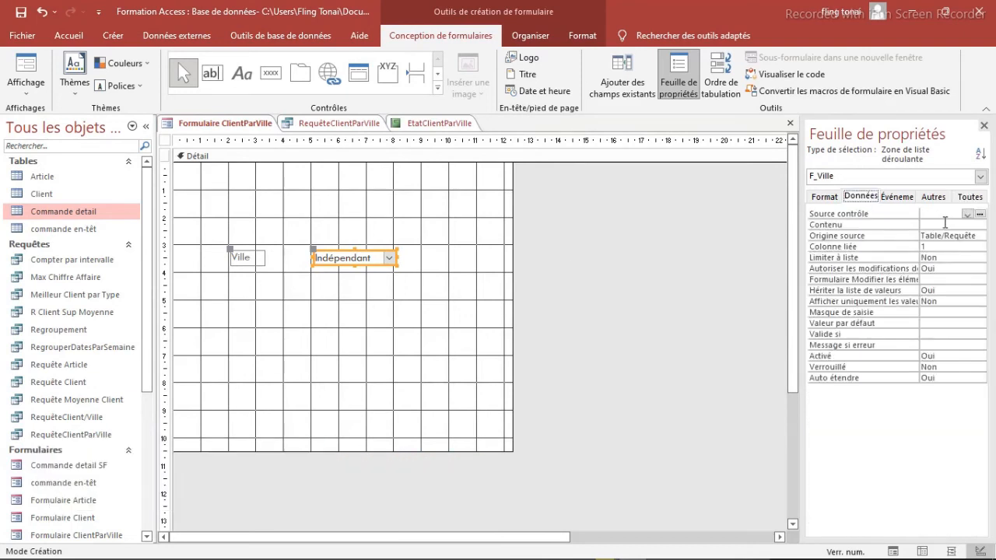
pyautogui.click(953, 224)
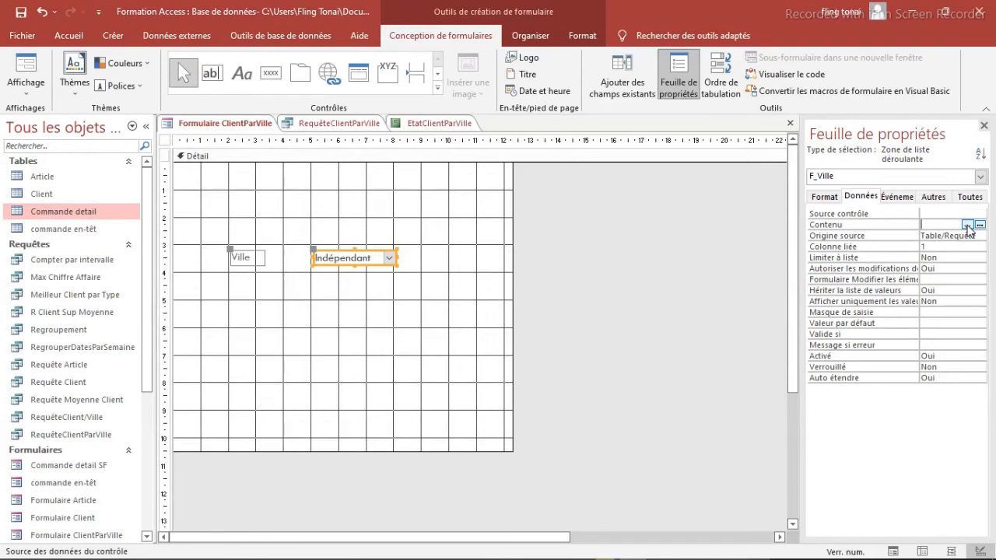
pyautogui.click(979, 225)
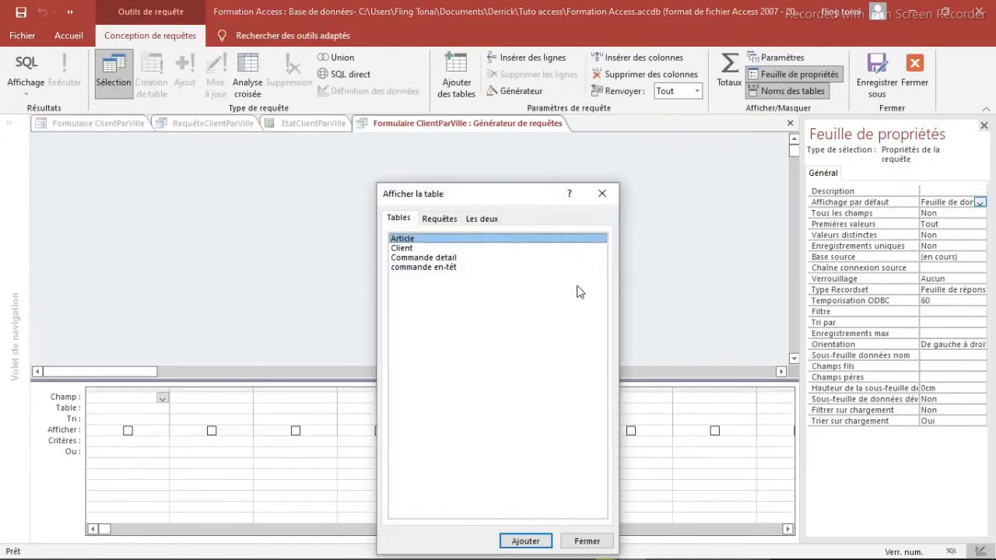
pyautogui.click(406, 249)
pyautogui.click(523, 542)
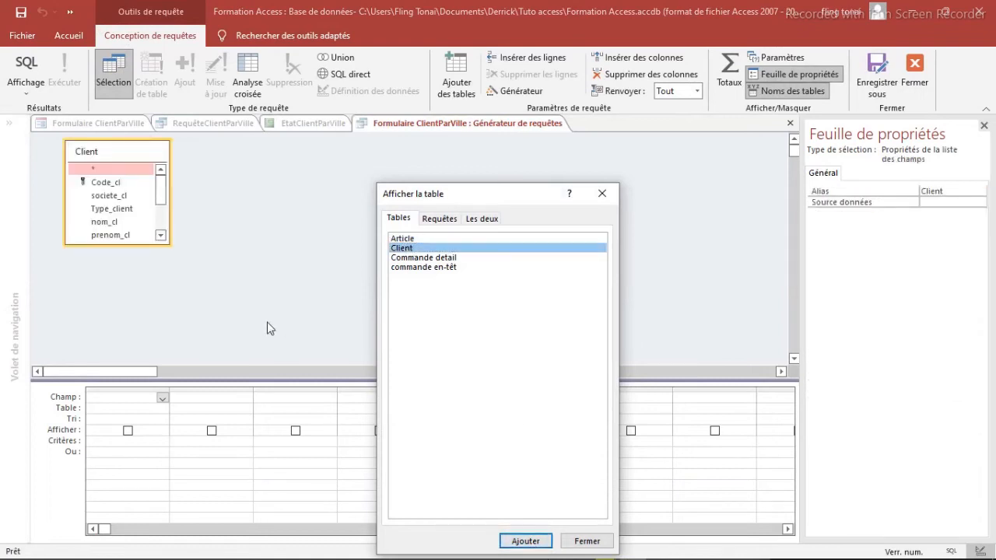
pyautogui.click(147, 220)
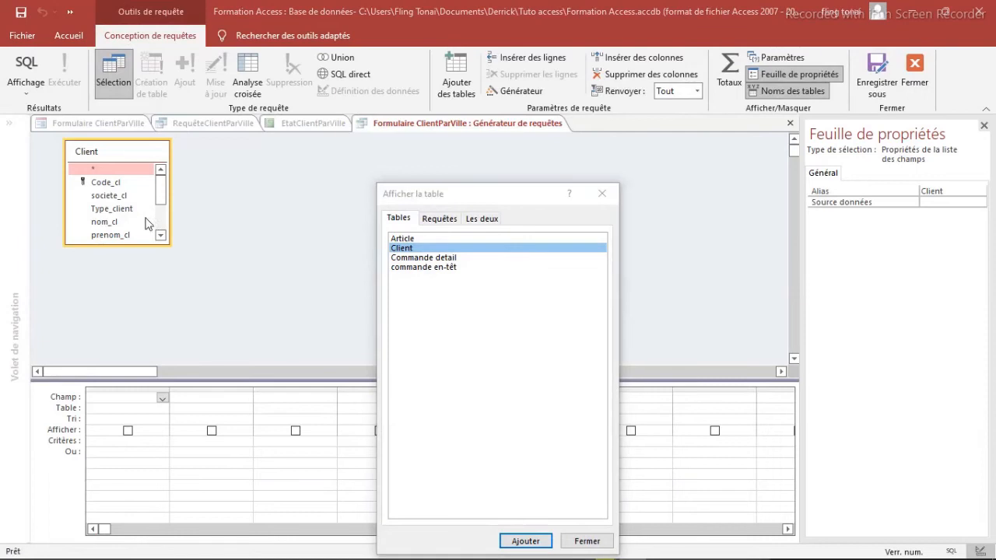
pyautogui.click(603, 192)
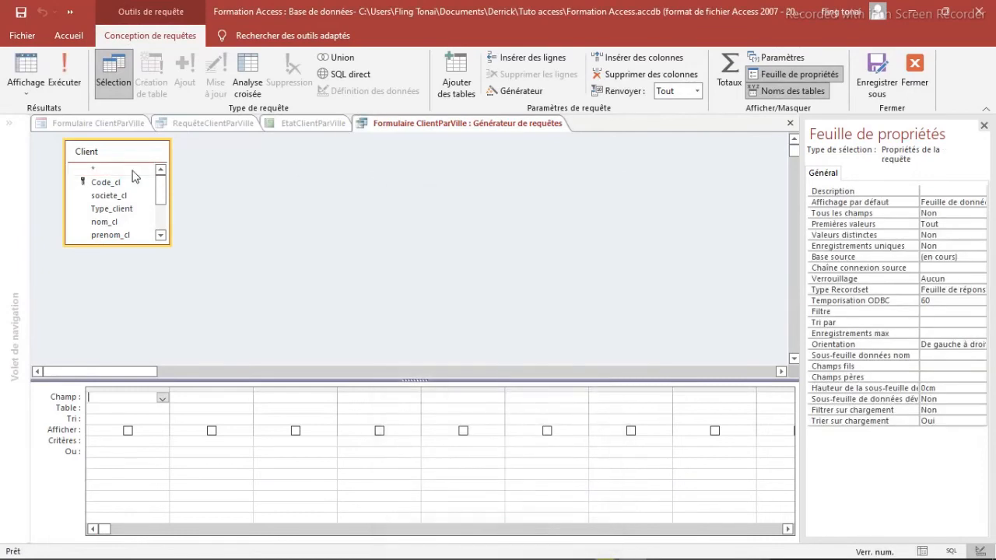
# Step: Add ville_cl to F_Ville's source query, enable Totaux to group it by Regroupement, and save the query into the Contenu property
pyautogui.click(162, 217)
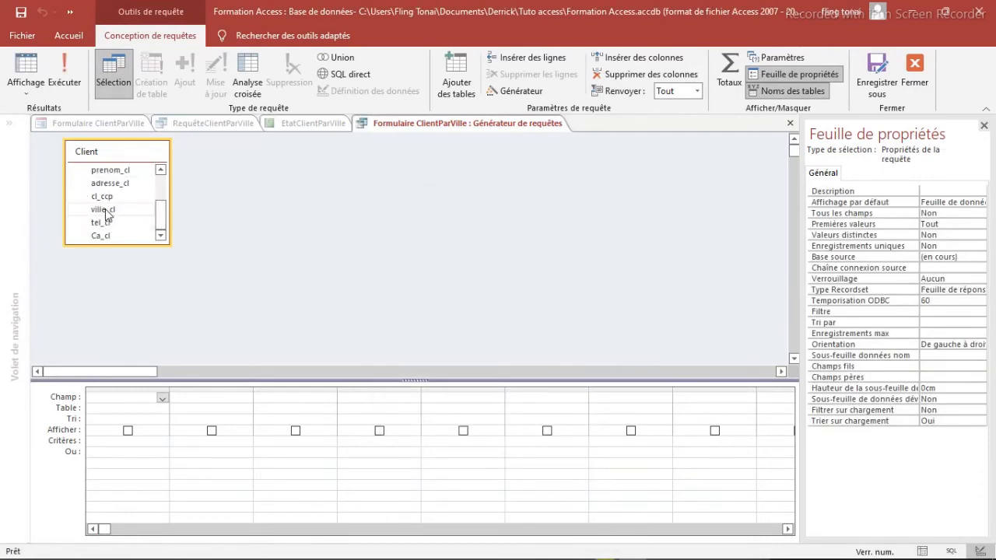
pyautogui.moveTo(107, 210); pyautogui.dragTo(179, 371)
pyautogui.moveTo(122, 403); pyautogui.dragTo(123, 399)
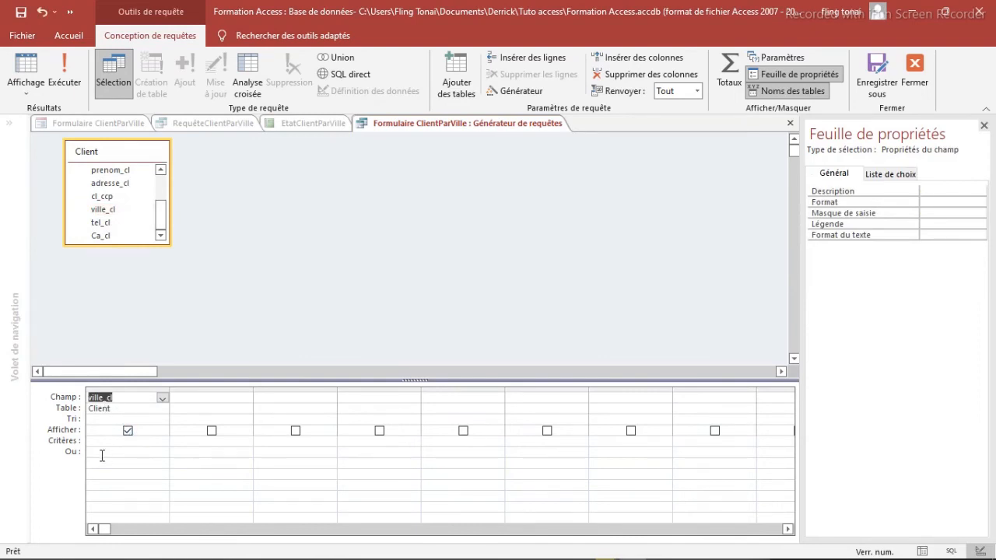
pyautogui.click(126, 417)
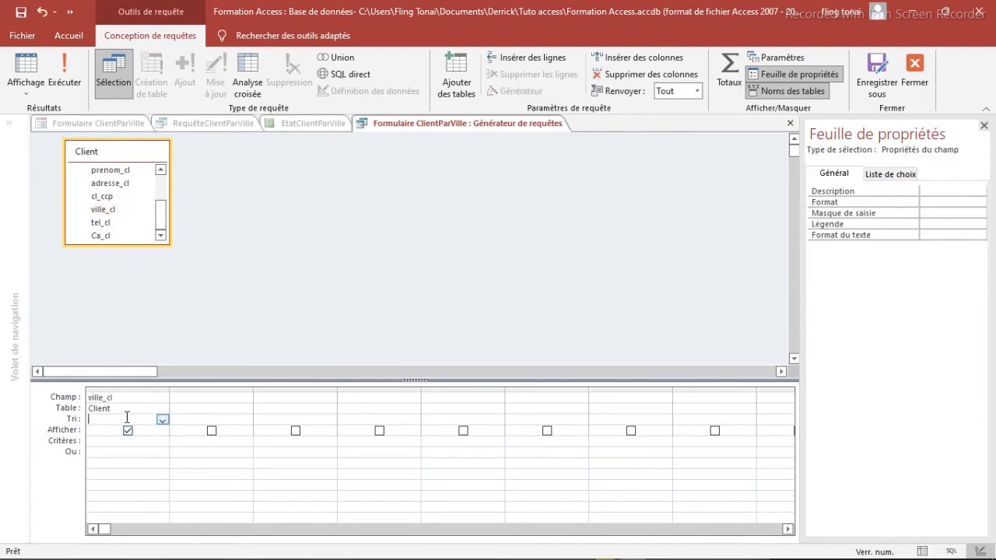
pyautogui.rightClick(142, 420)
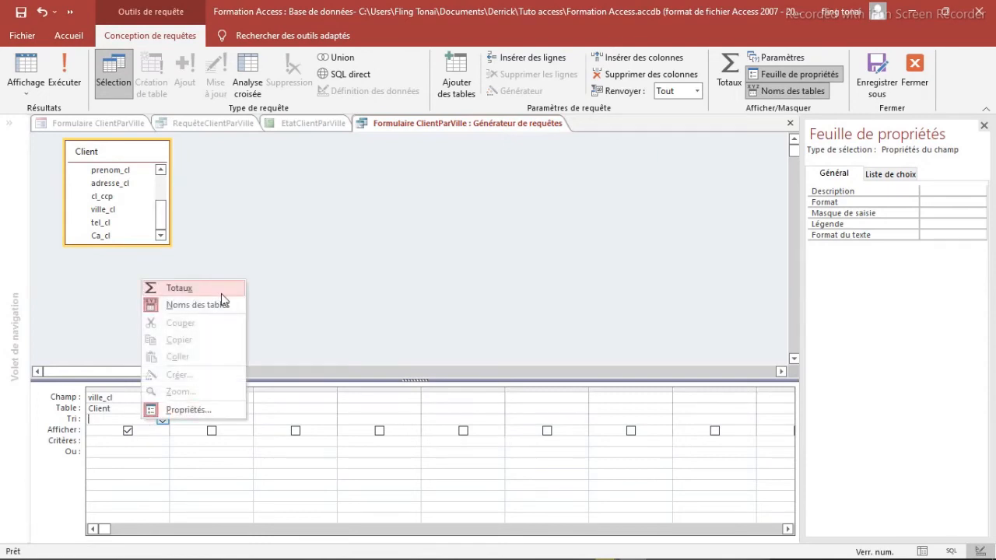
pyautogui.click(179, 288)
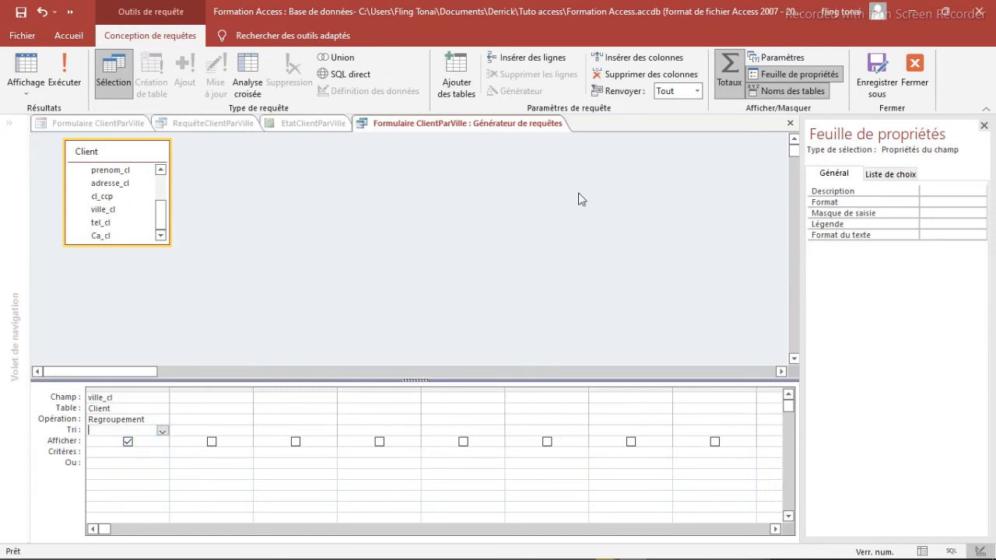
pyautogui.click(914, 69)
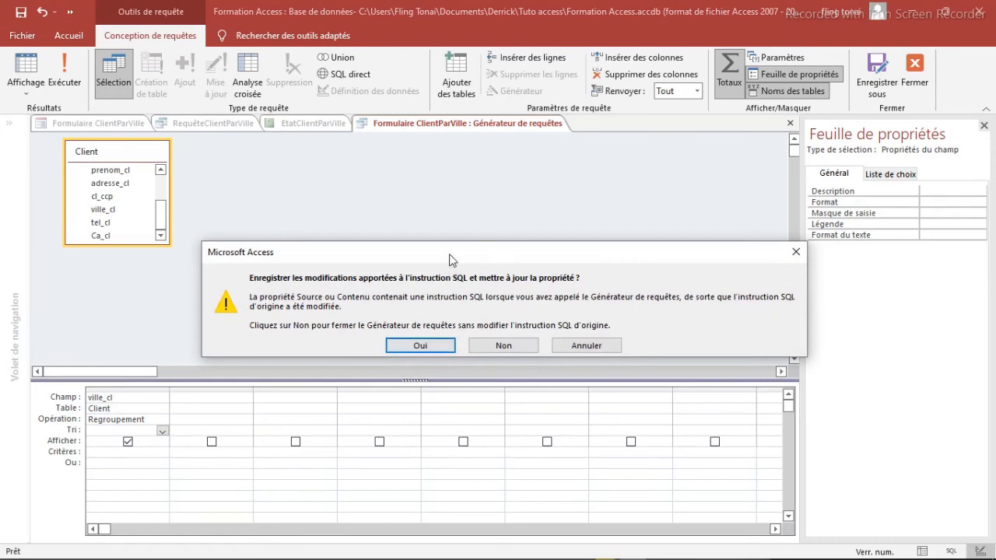
pyautogui.click(420, 342)
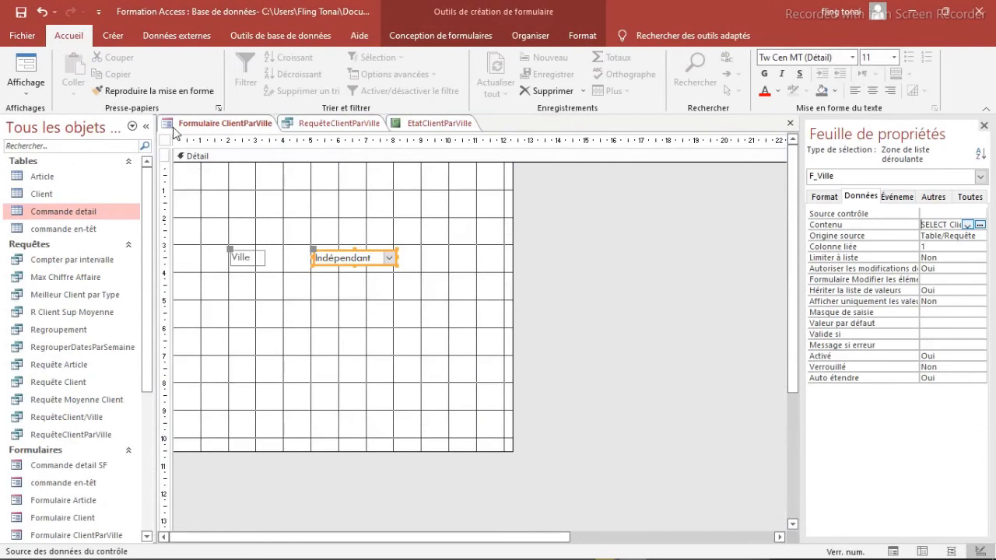
# Step: Review the options of the form's Afficher sélecteur and Boutons de déplacement format properties, choosing Oui for both
pyautogui.click(166, 142)
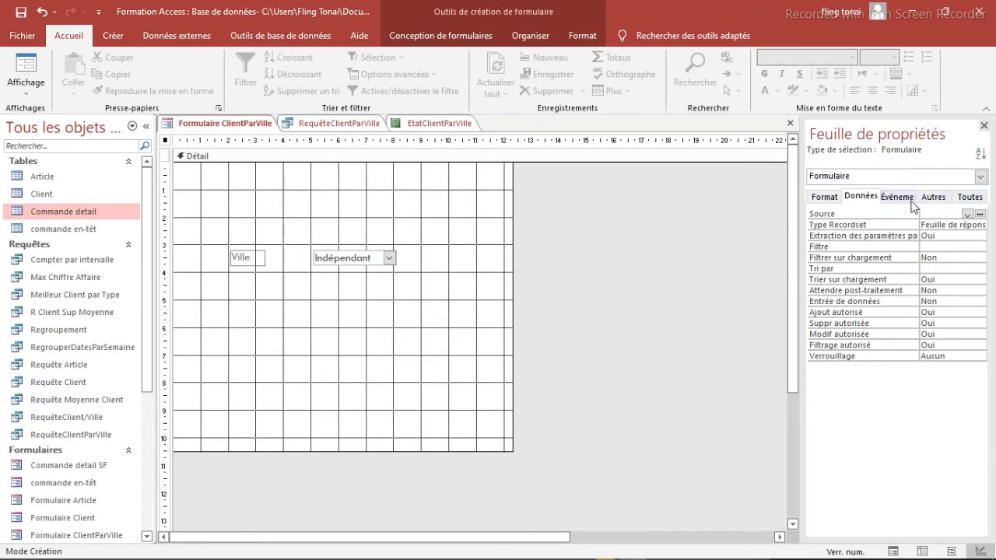
pyautogui.click(824, 196)
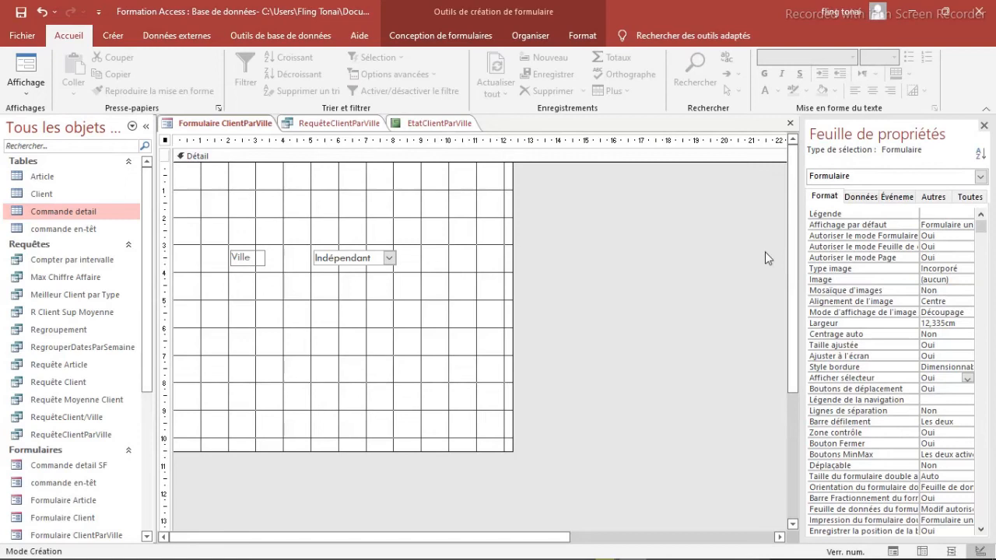
pyautogui.click(826, 198)
pyautogui.click(967, 379)
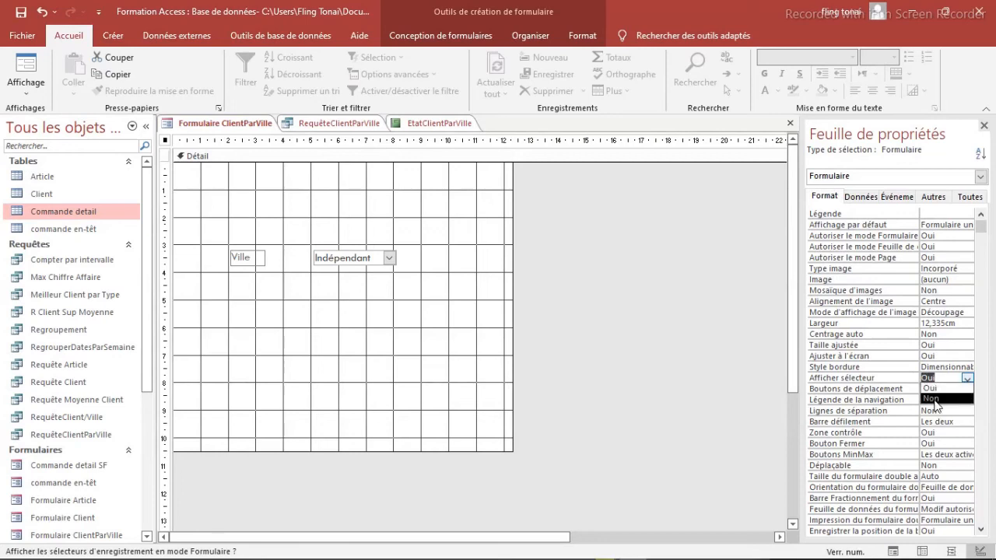
pyautogui.click(938, 388)
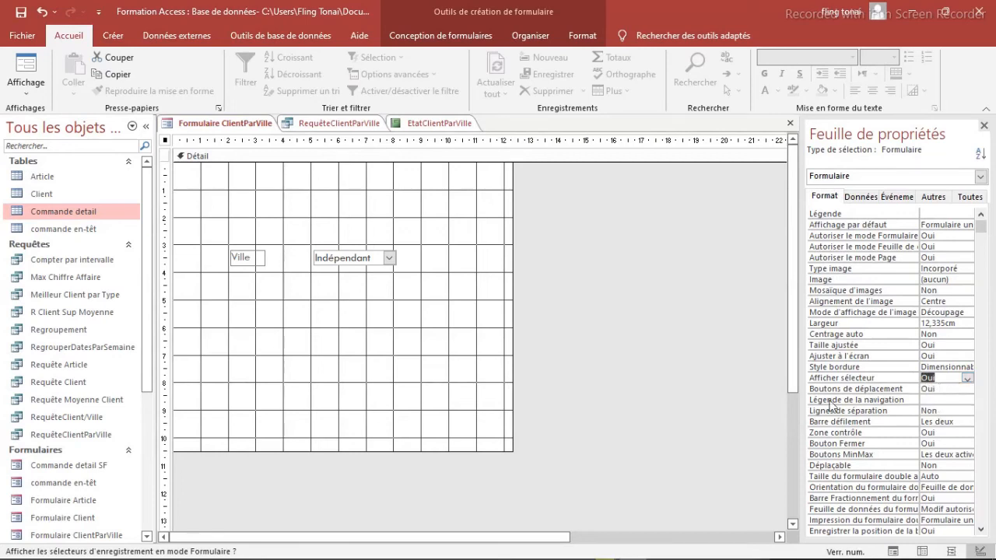
pyautogui.click(967, 389)
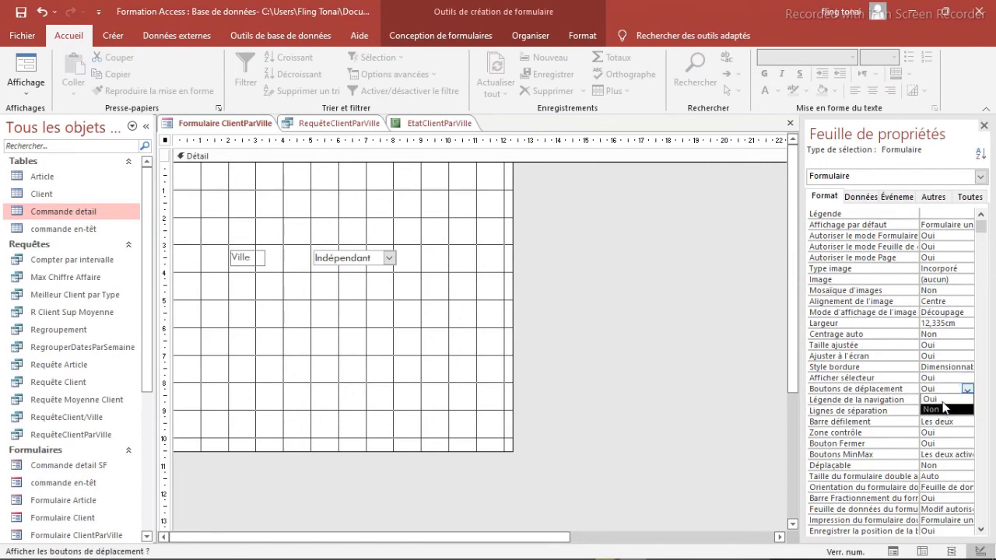
pyautogui.click(940, 400)
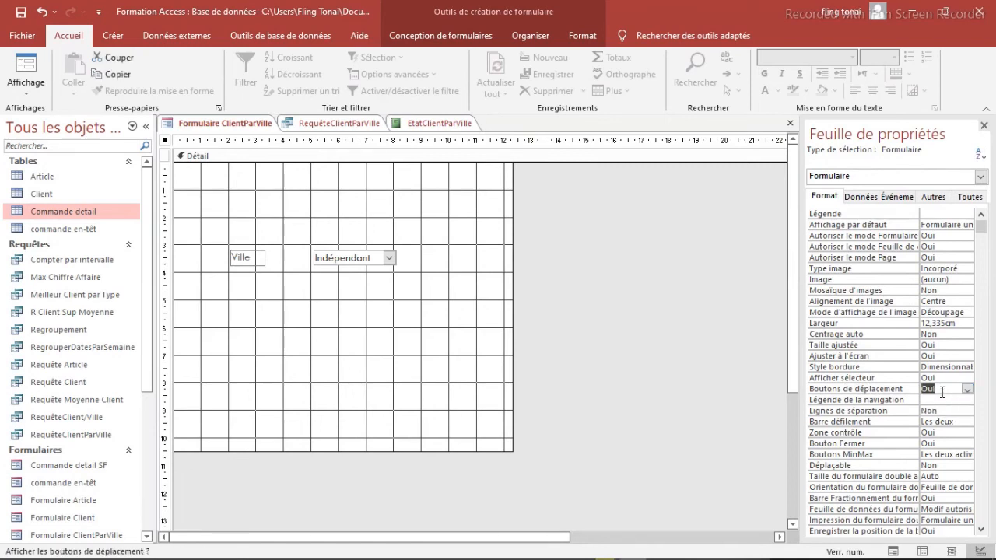
pyautogui.click(441, 306)
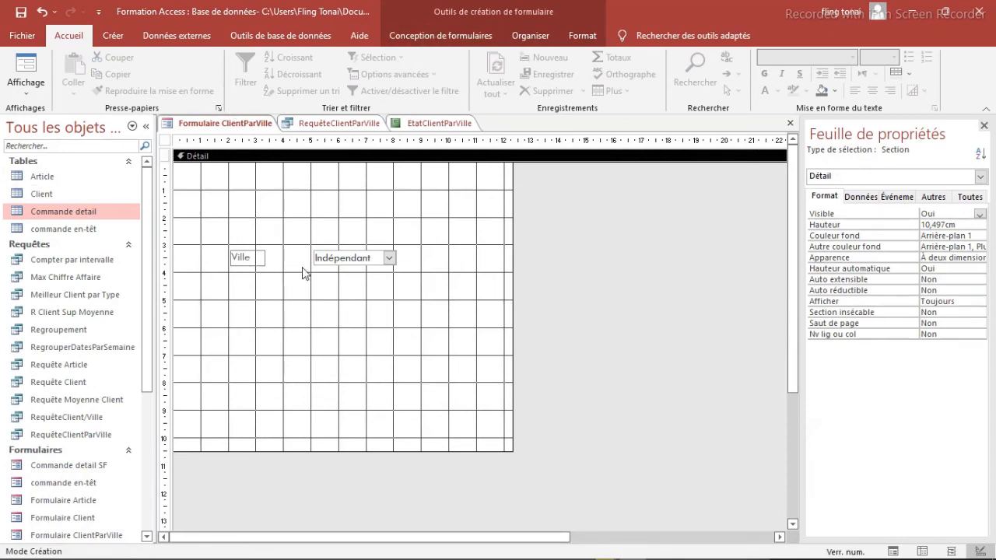
# Step: Add a command button below the combo box that previews the report EtatClientParVille (Aperçu d'un état), with the text Aperçu état
pyautogui.click(466, 39)
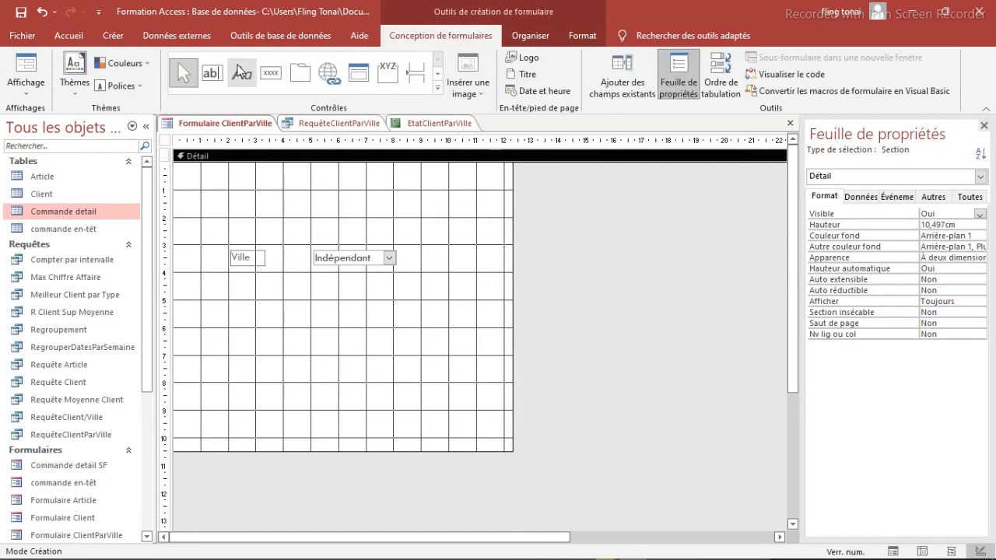
pyautogui.click(271, 74)
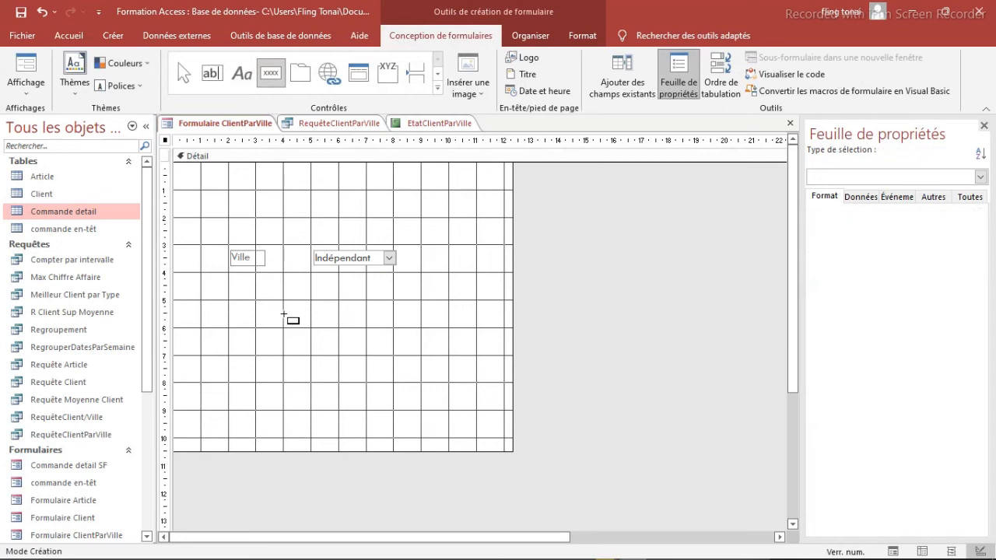
pyautogui.click(288, 322)
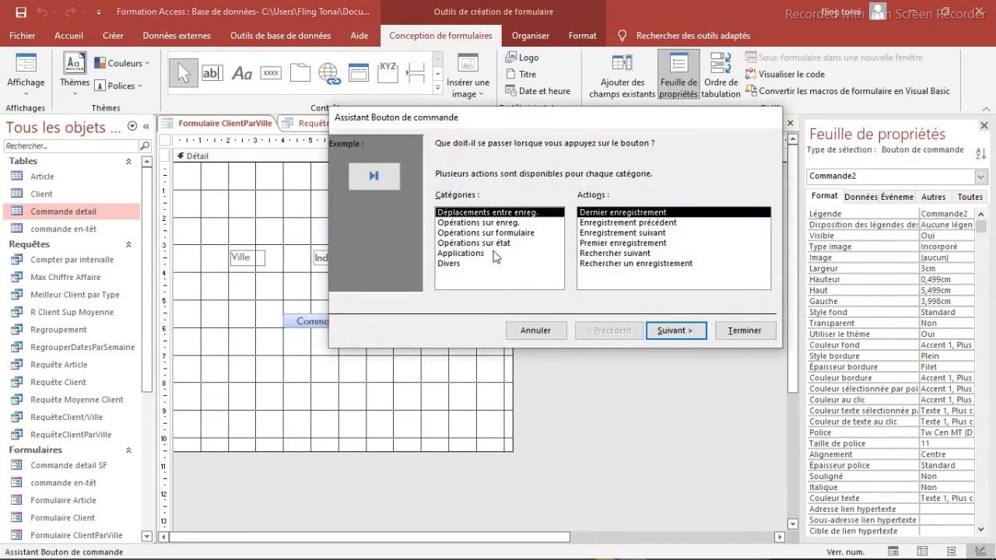
pyautogui.click(498, 245)
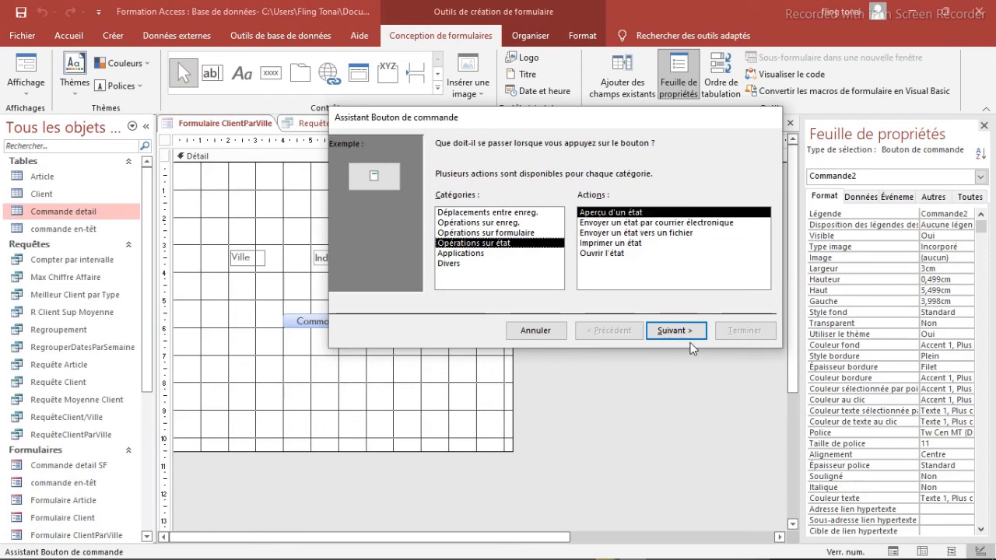
pyautogui.click(674, 330)
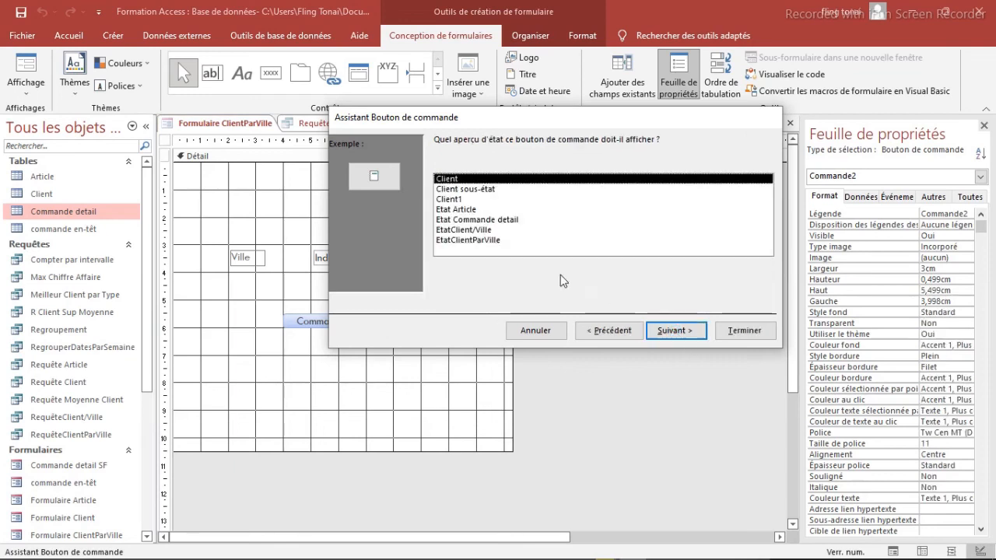
pyautogui.click(472, 240)
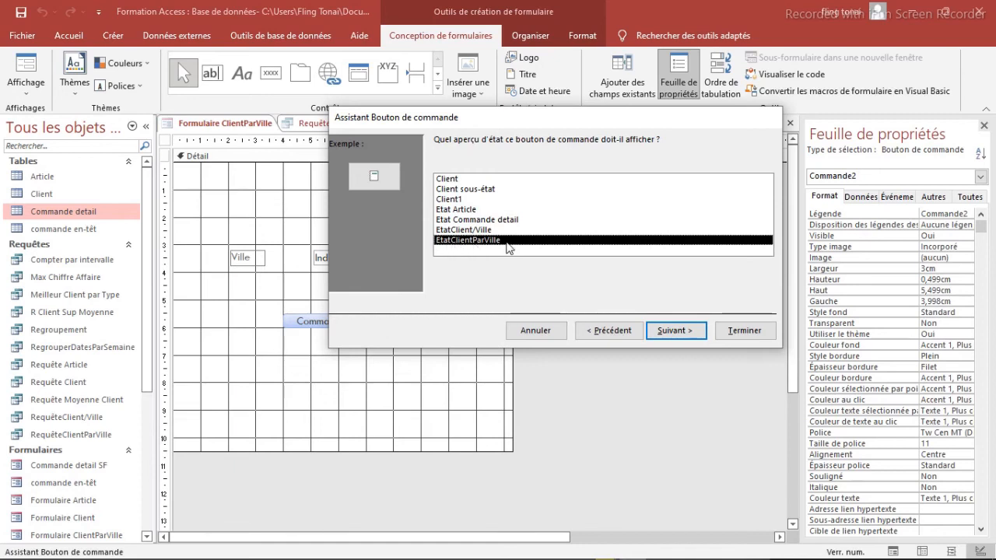
pyautogui.click(667, 332)
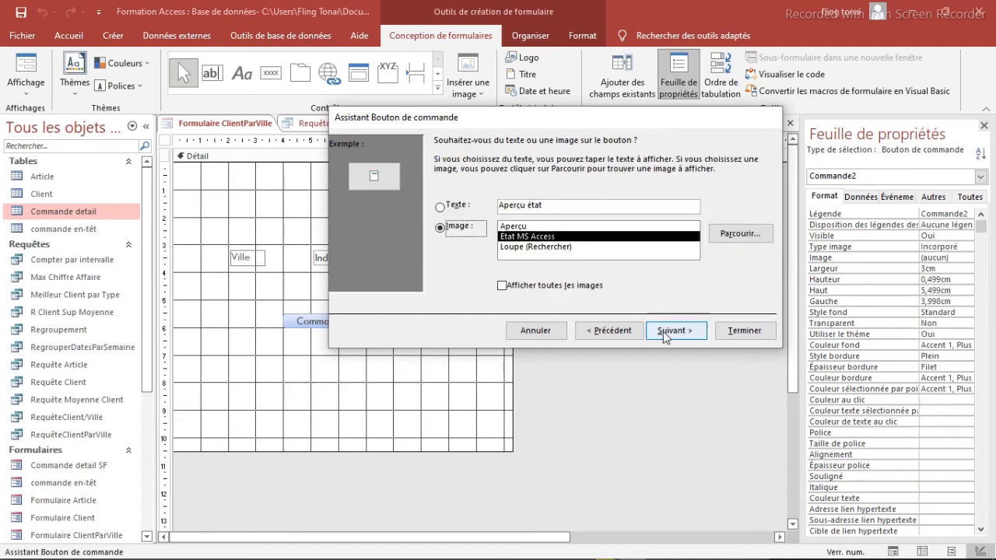
pyautogui.click(579, 209)
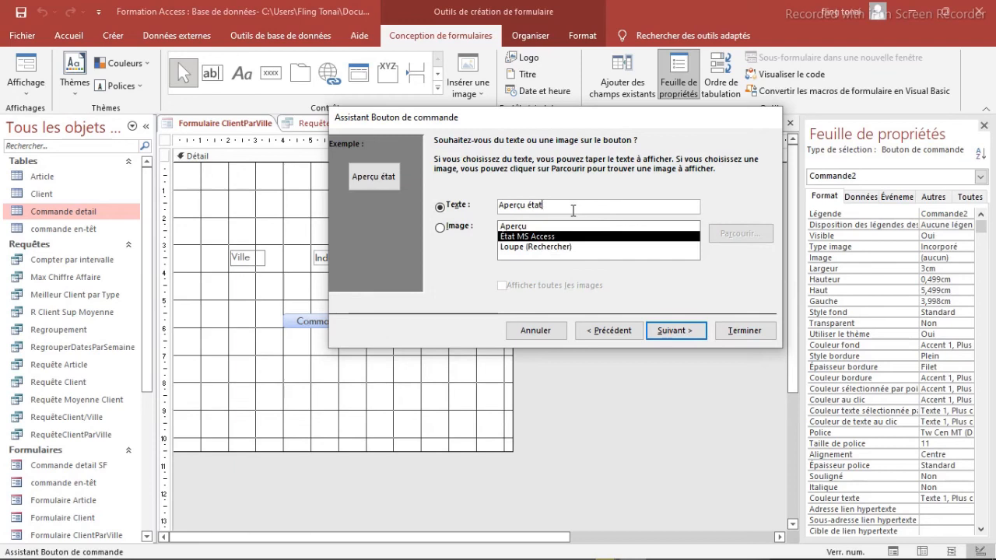
pyautogui.click(670, 332)
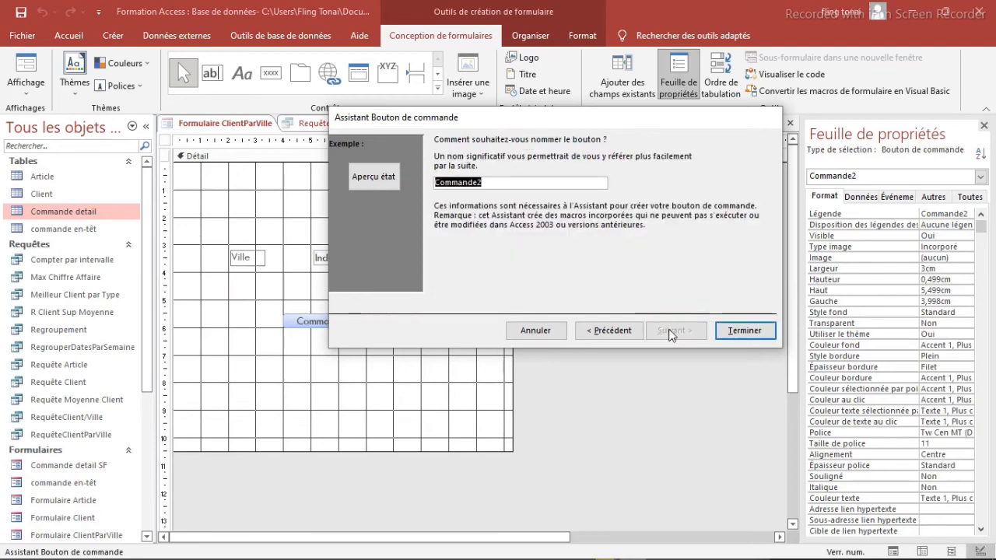
pyautogui.click(736, 335)
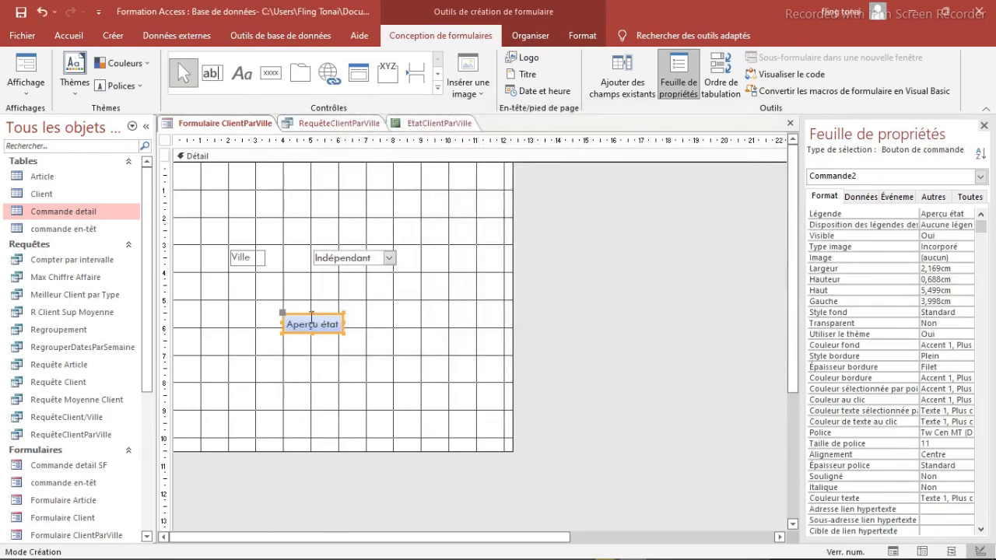
pyautogui.moveTo(292, 313); pyautogui.dragTo(364, 313)
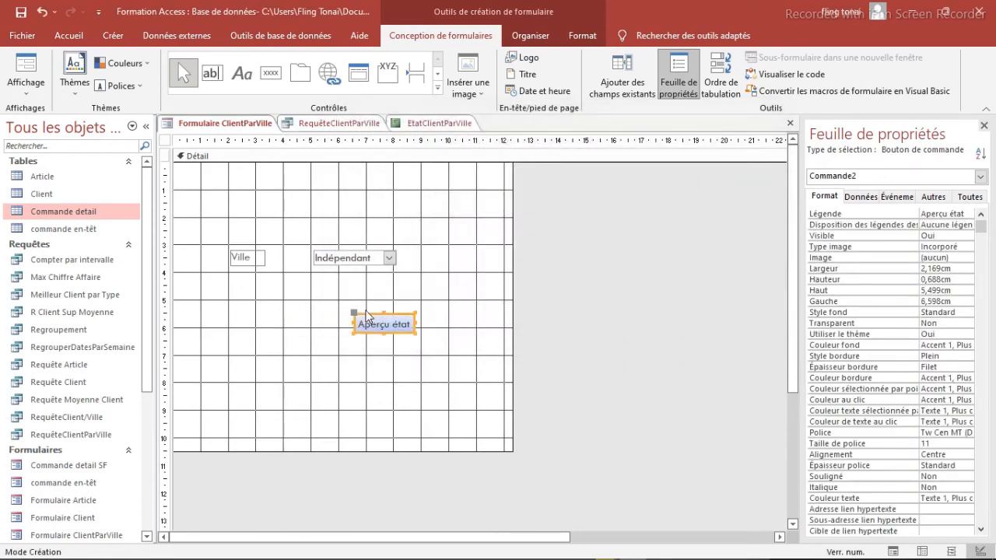
# Step: Add a second command button beside Aperçu état that performs Fermer un formulaire, with the image Sortir par la portière
pyautogui.click(268, 74)
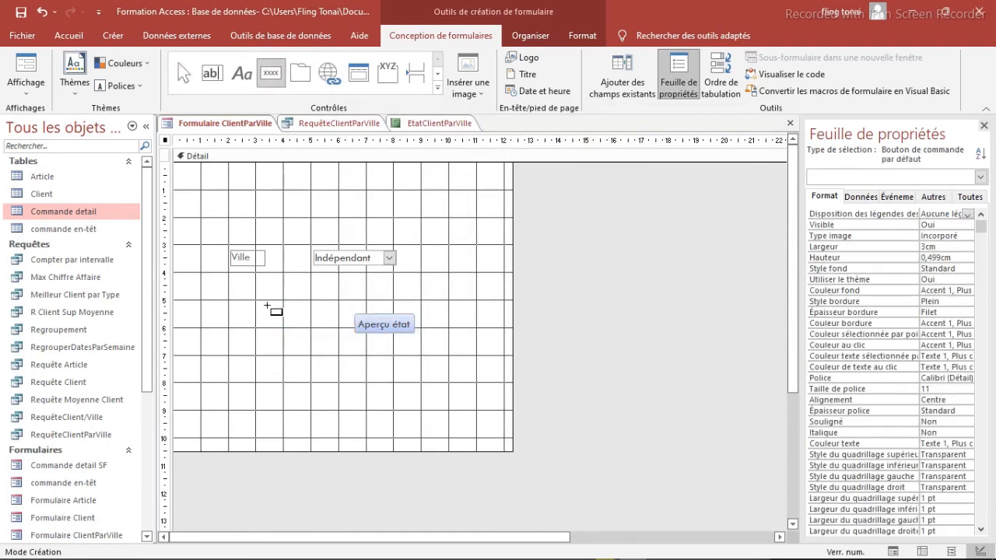
pyautogui.moveTo(257, 310); pyautogui.dragTo(343, 320)
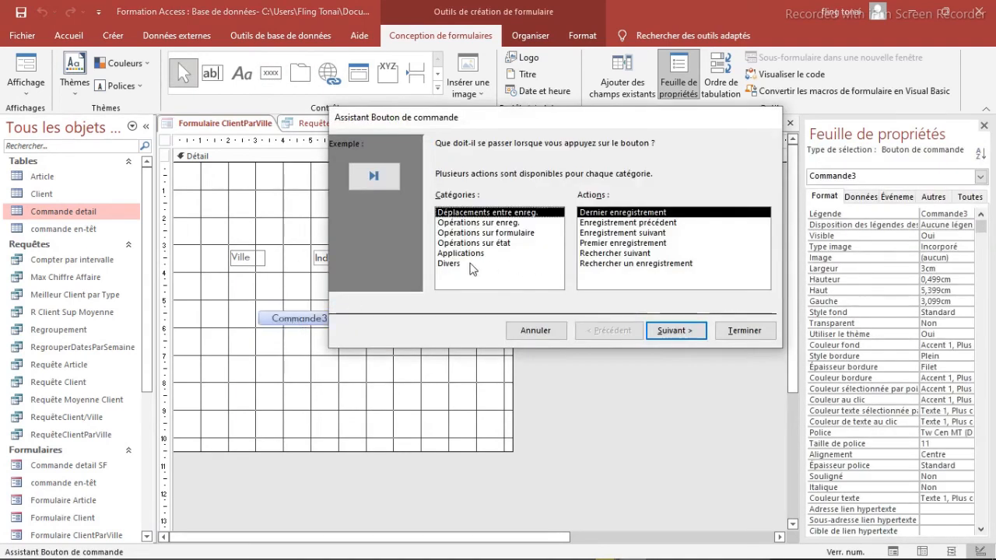
pyautogui.click(502, 233)
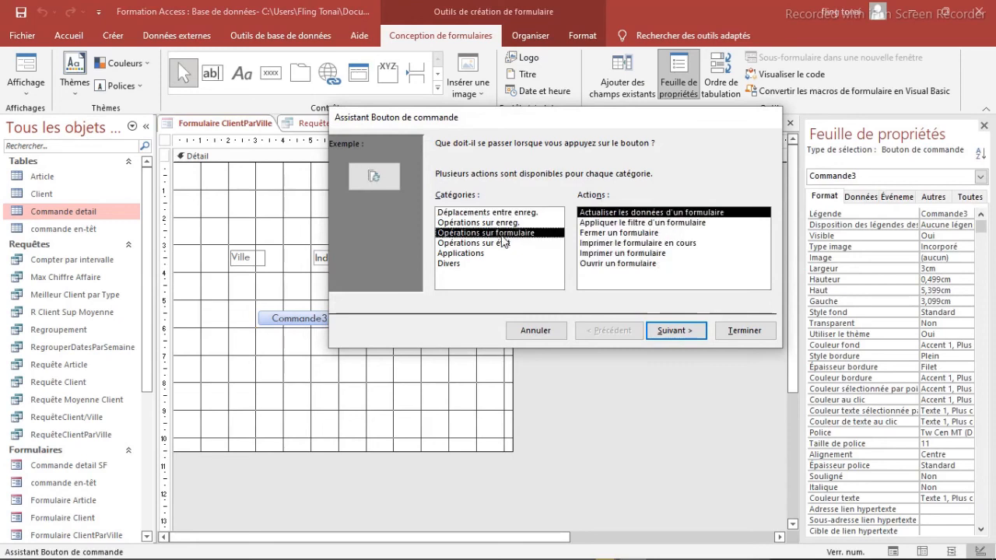
pyautogui.click(617, 233)
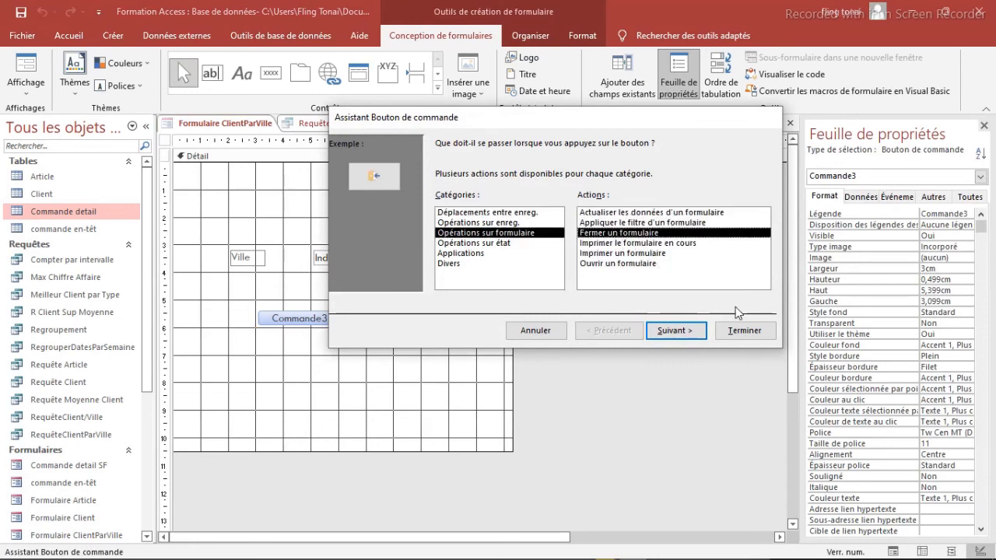
pyautogui.click(675, 333)
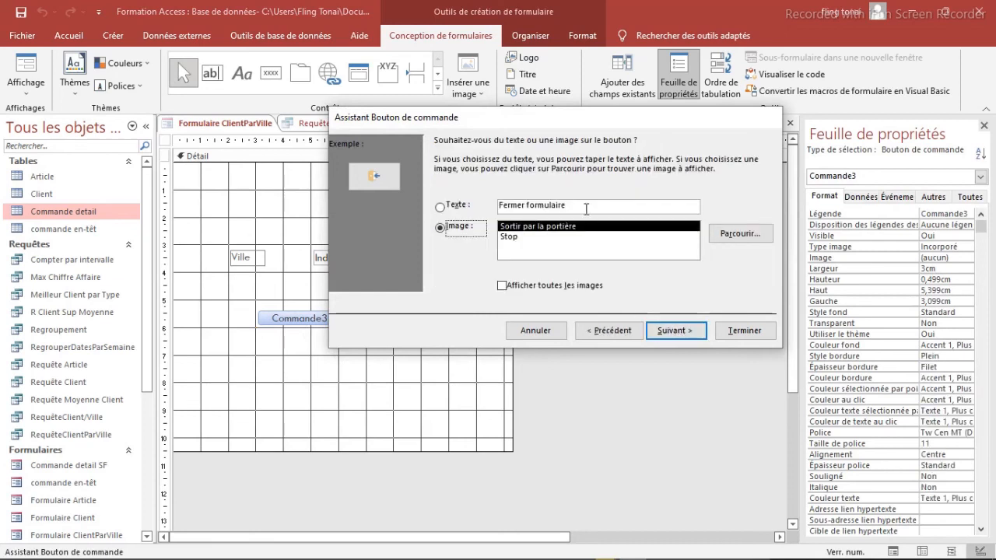
pyautogui.click(691, 332)
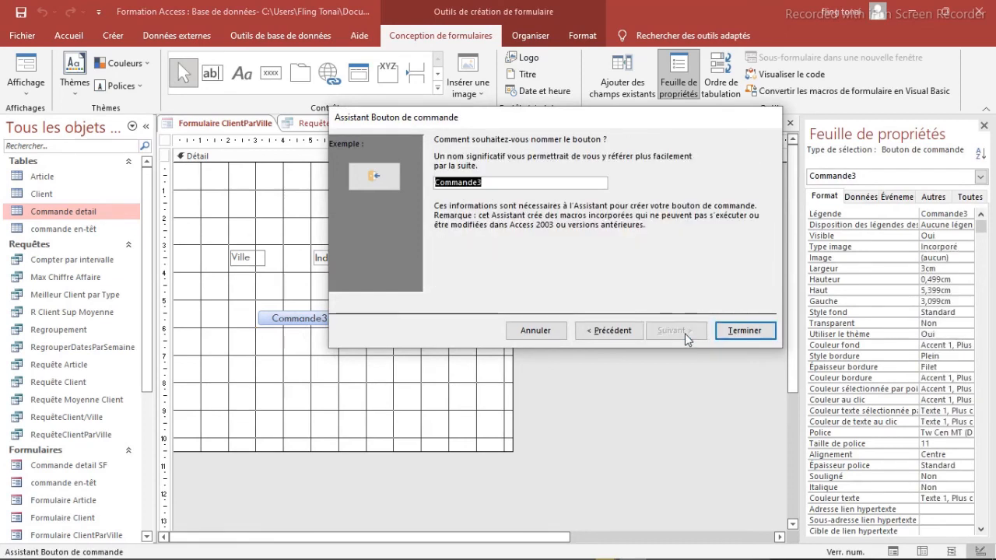
pyautogui.click(733, 332)
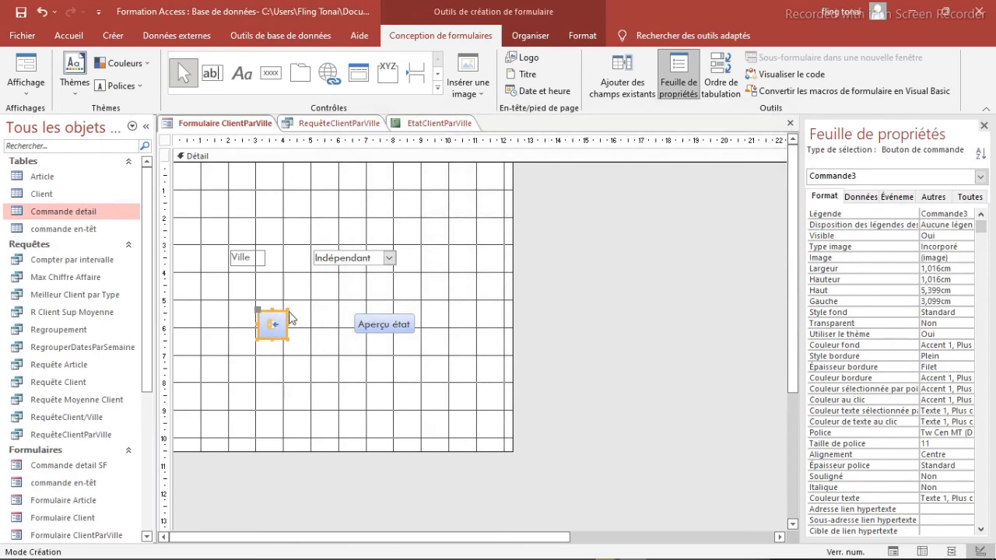
# Step: Place the close button below the Ville label and Aperçu état to its right, about 5.4 cm from the form's left edge and 5.3 cm down
pyautogui.moveTo(263, 318); pyautogui.dragTo(308, 307)
pyautogui.moveTo(373, 327); pyautogui.dragTo(359, 309)
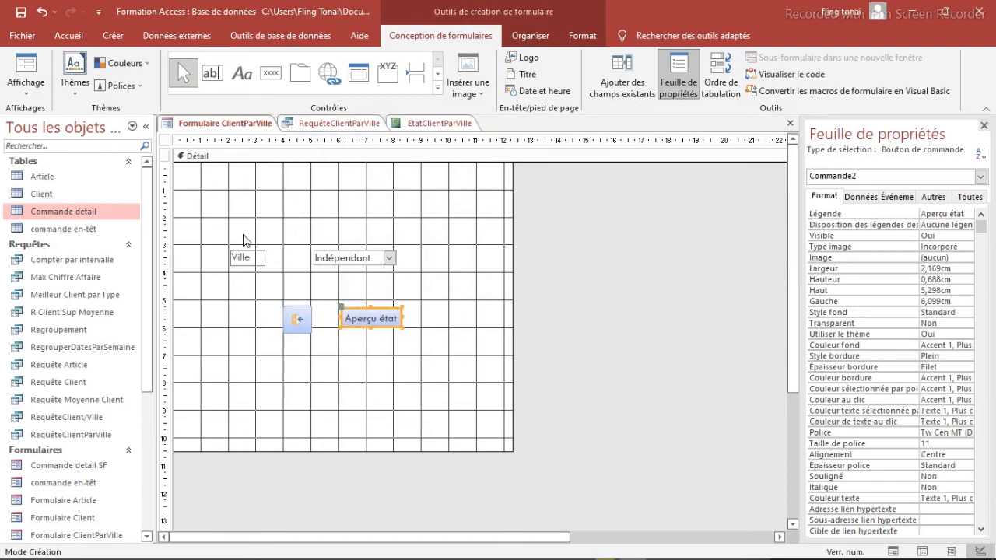
pyautogui.moveTo(294, 323); pyautogui.dragTo(270, 315)
pyautogui.moveTo(357, 322); pyautogui.dragTo(336, 316)
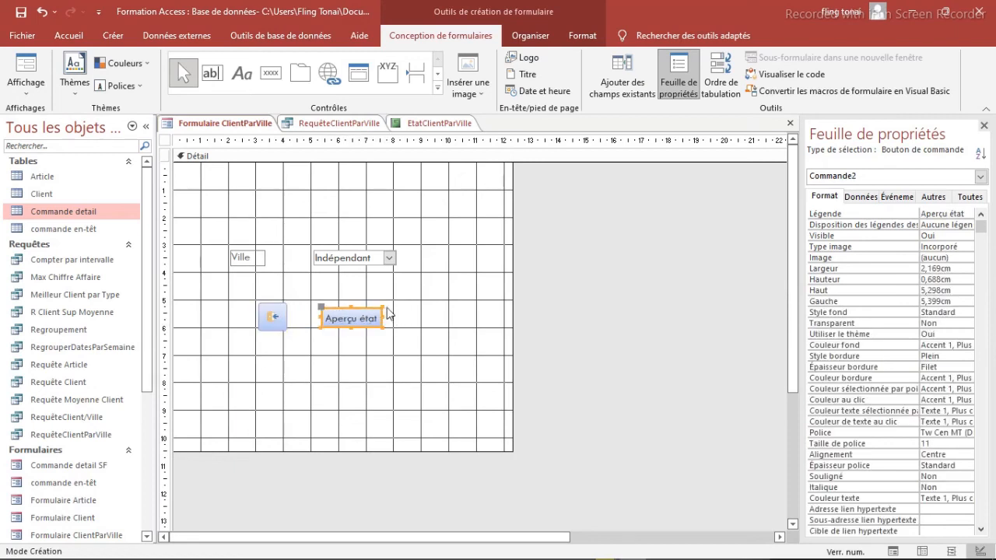
# Step: Save Formulaire ClientParVille and display it in form view
pyautogui.rightClick(211, 125)
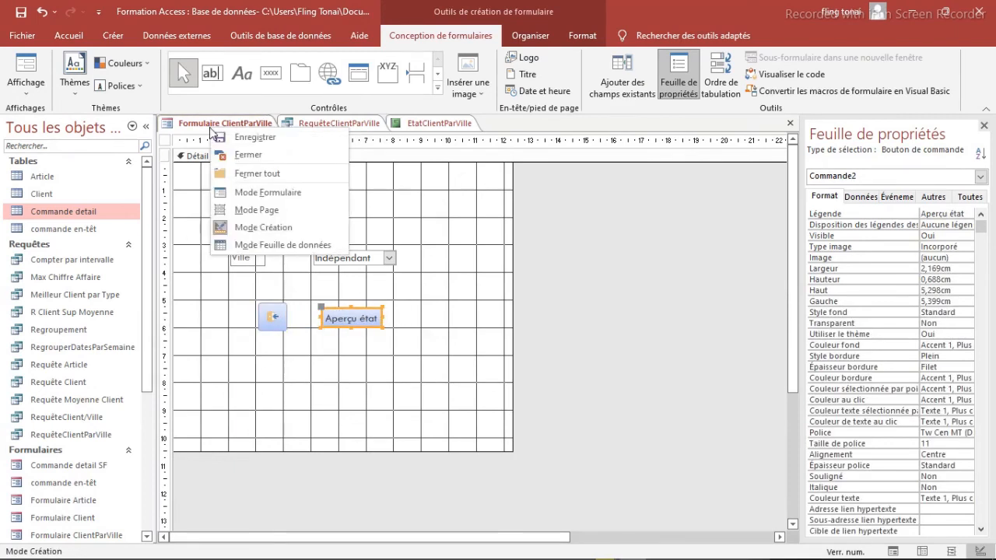
pyautogui.click(249, 138)
pyautogui.click(26, 72)
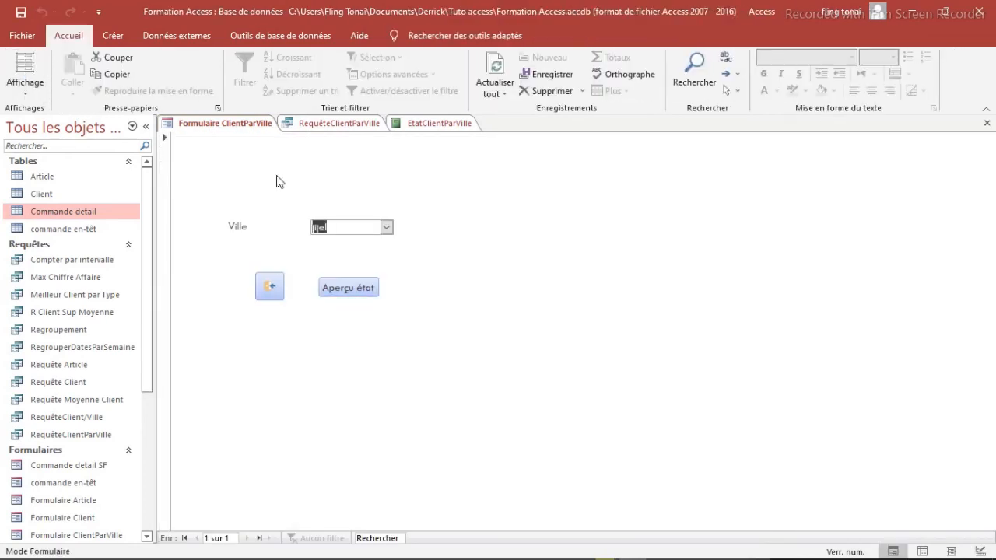
# Step: Choose the city boulogne, close the open EtatClientParVille report and preview it again from the form, enlarging the client rows
pyautogui.click(386, 227)
pyautogui.click(349, 263)
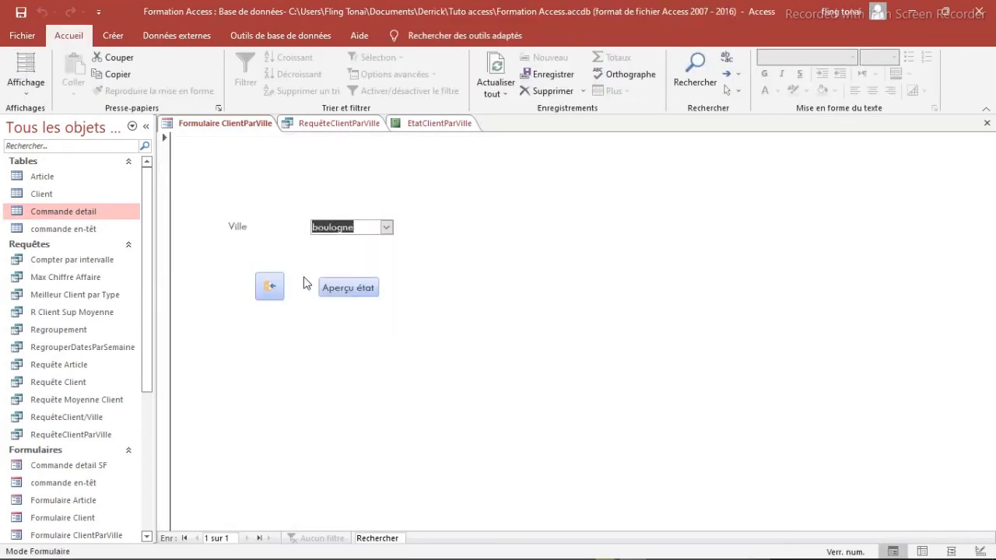
pyautogui.rightClick(424, 126)
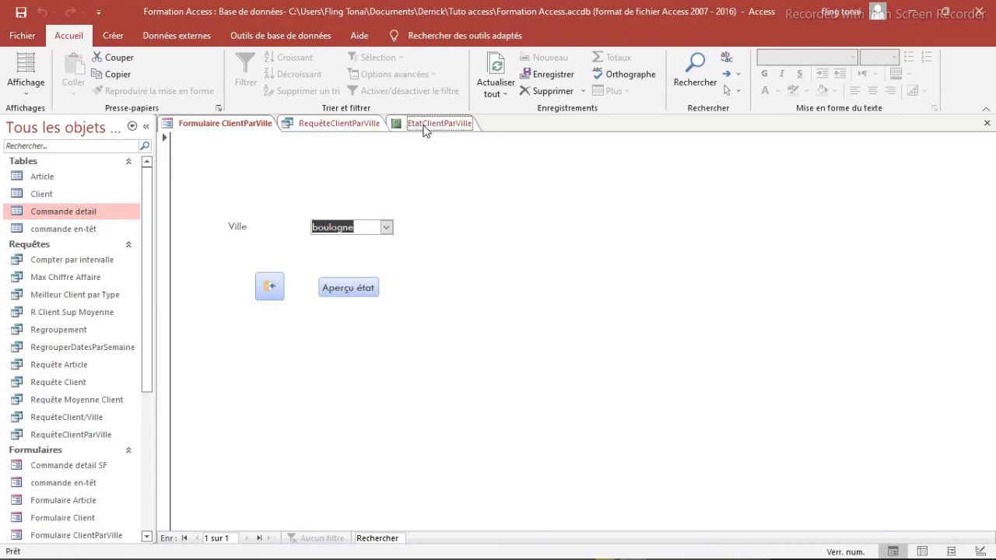
pyautogui.click(461, 153)
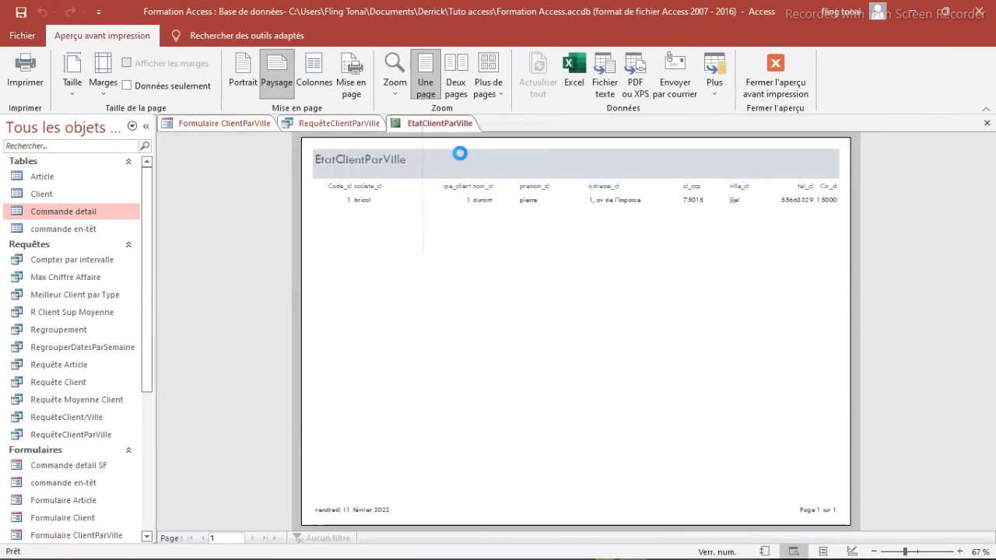
pyautogui.click(347, 289)
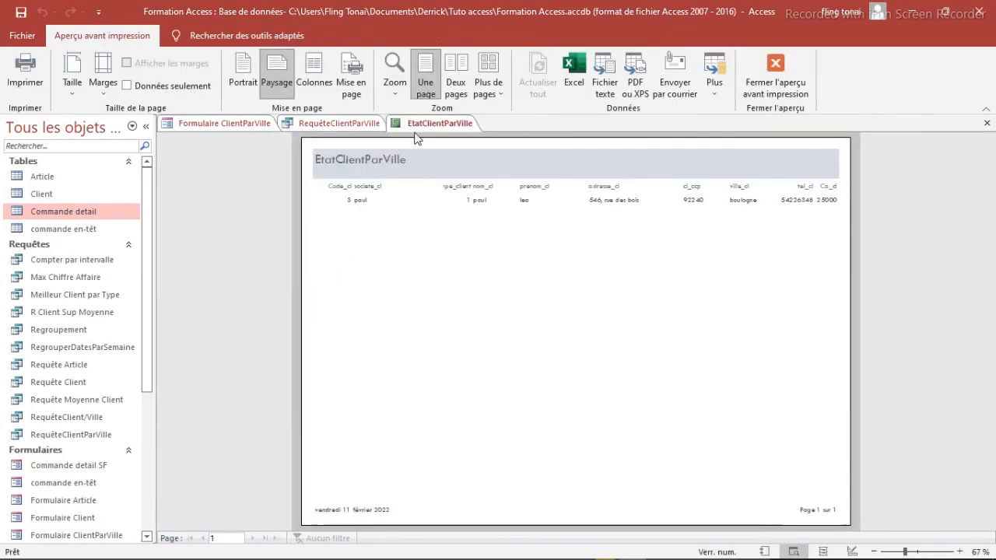
pyautogui.click(536, 255)
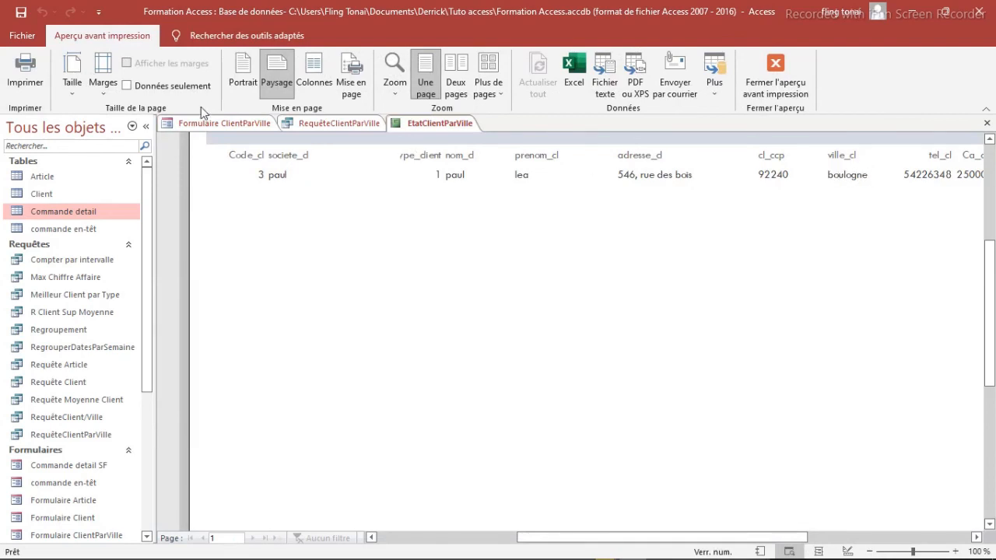
# Step: Return to the form, choose the city paris, close the old report and preview EtatClientParVille for that city up close
pyautogui.click(224, 123)
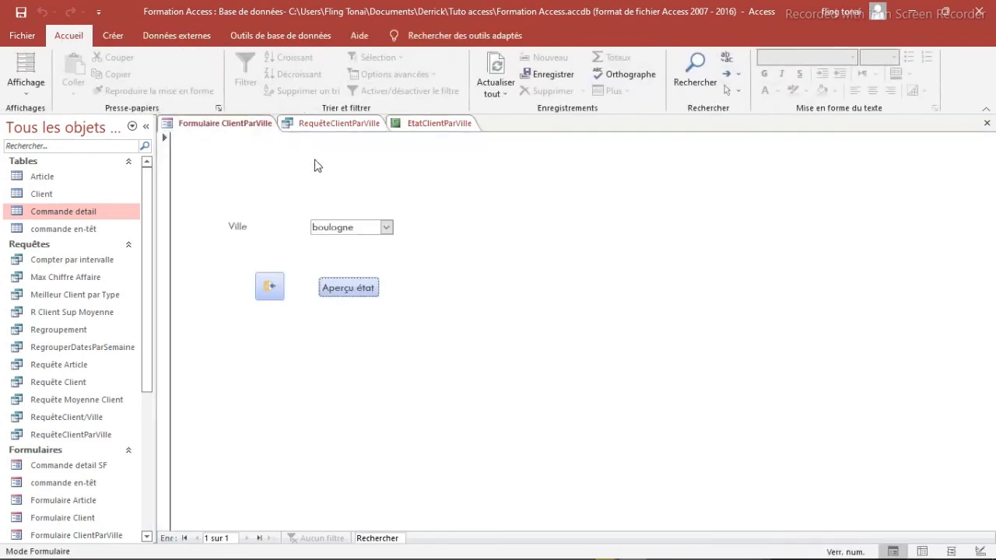
pyautogui.click(386, 228)
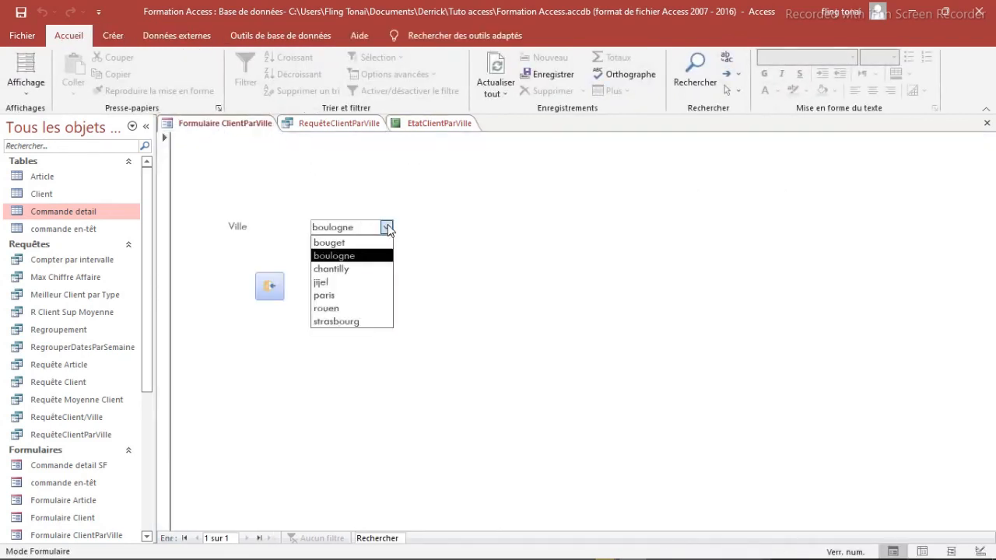
pyautogui.click(325, 296)
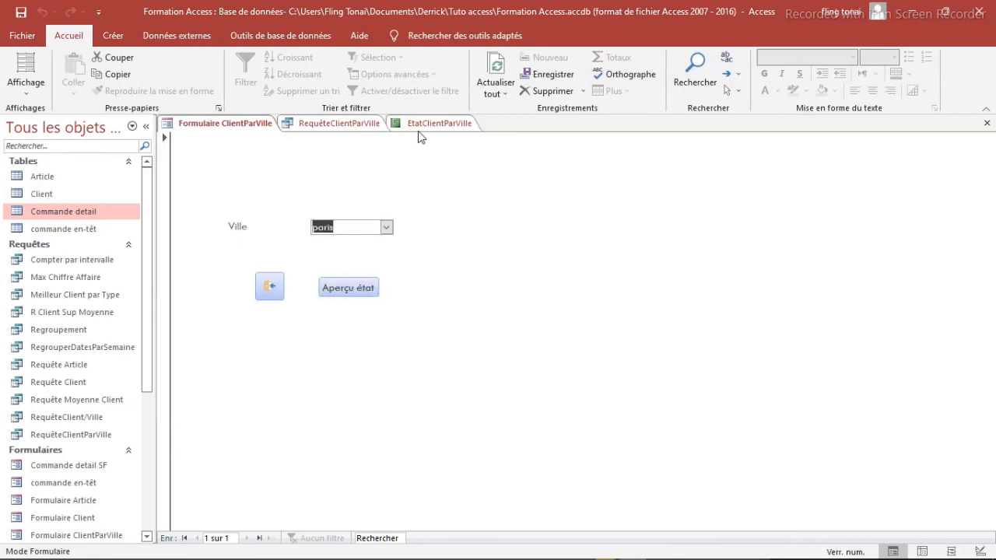
pyautogui.rightClick(420, 127)
pyautogui.click(444, 147)
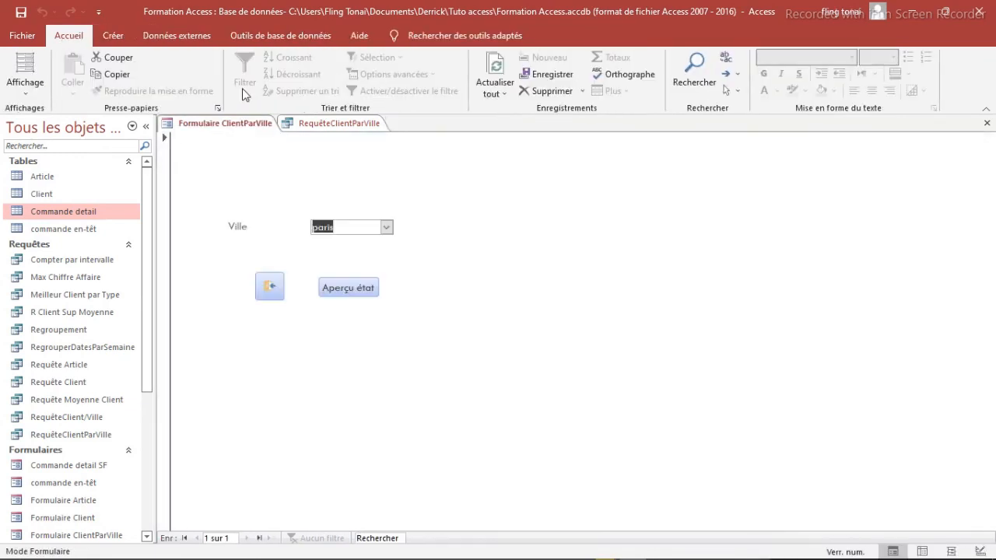
pyautogui.click(348, 294)
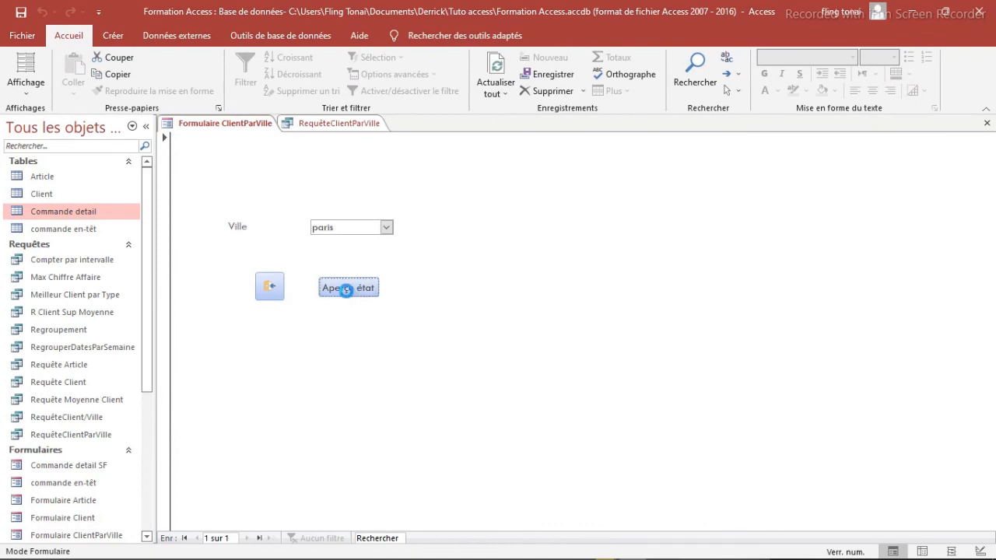
pyautogui.click(528, 249)
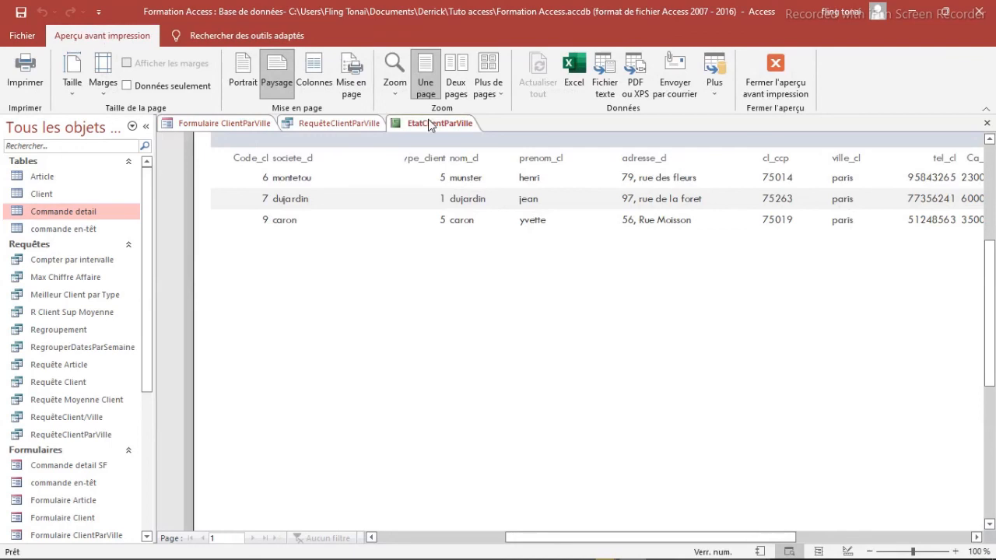
# Step: Close the paris report, choose the city jijel in the form and preview EtatClientParVille for it up close
pyautogui.rightClick(428, 122)
pyautogui.click(451, 147)
pyautogui.click(210, 124)
pyautogui.click(210, 124)
pyautogui.click(386, 227)
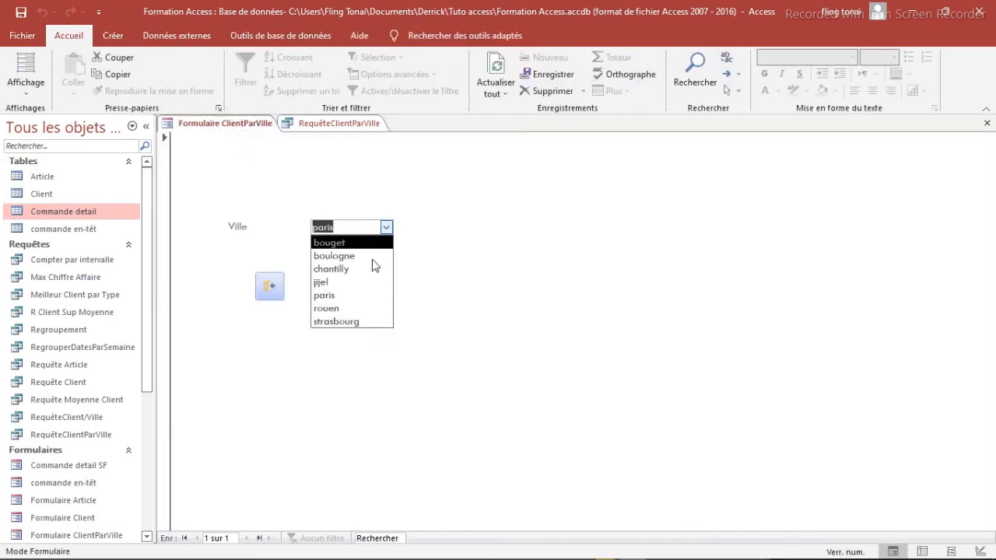
pyautogui.click(350, 283)
pyautogui.click(341, 288)
pyautogui.click(573, 314)
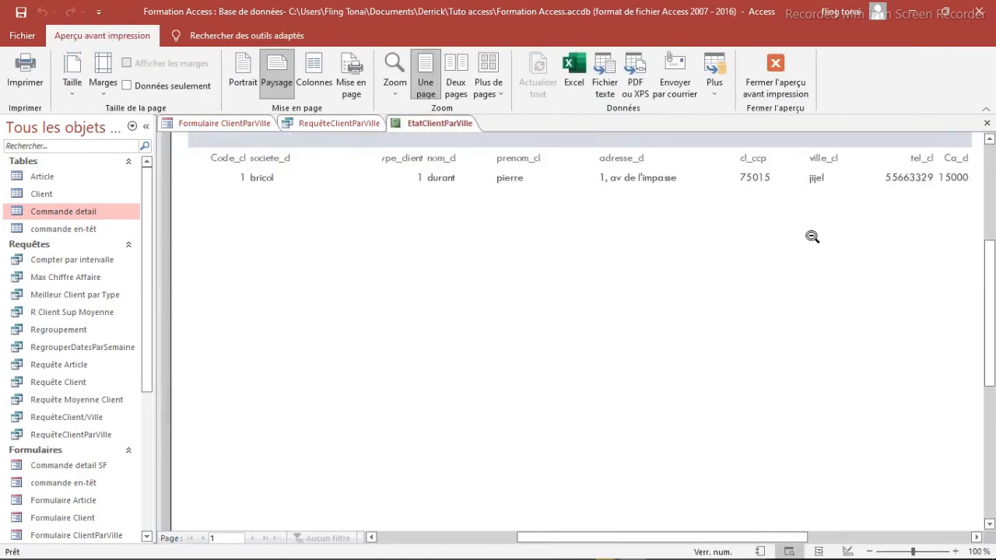
# Step: Close Formulaire ClientParVille with its own exit-door button, leaving the query and the report open
pyautogui.click(224, 124)
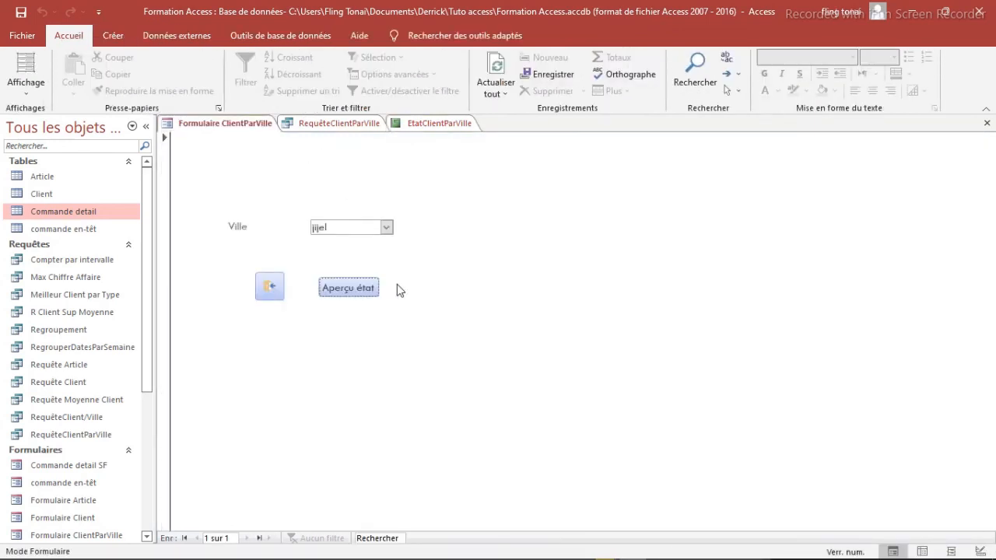
pyautogui.click(269, 287)
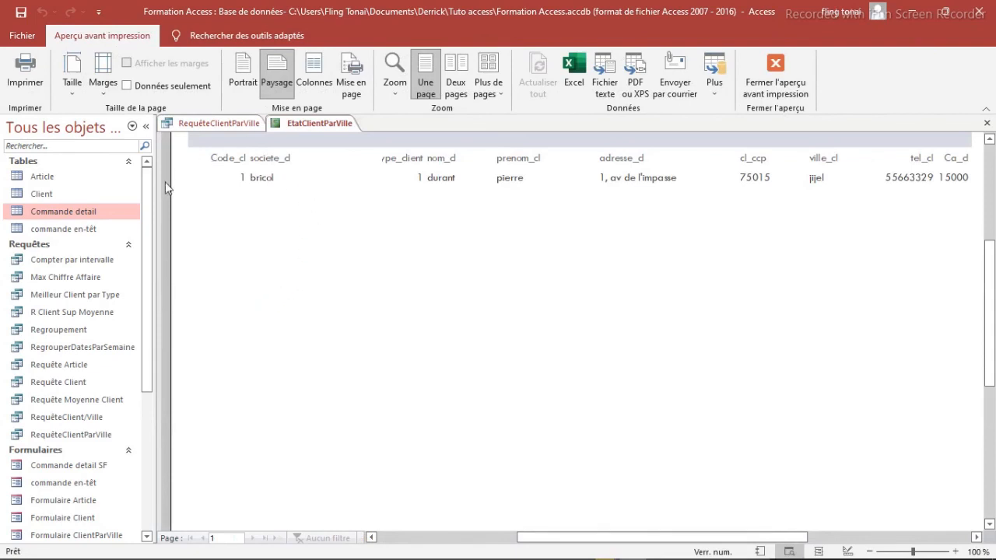
pyautogui.click(223, 123)
pyautogui.click(302, 122)
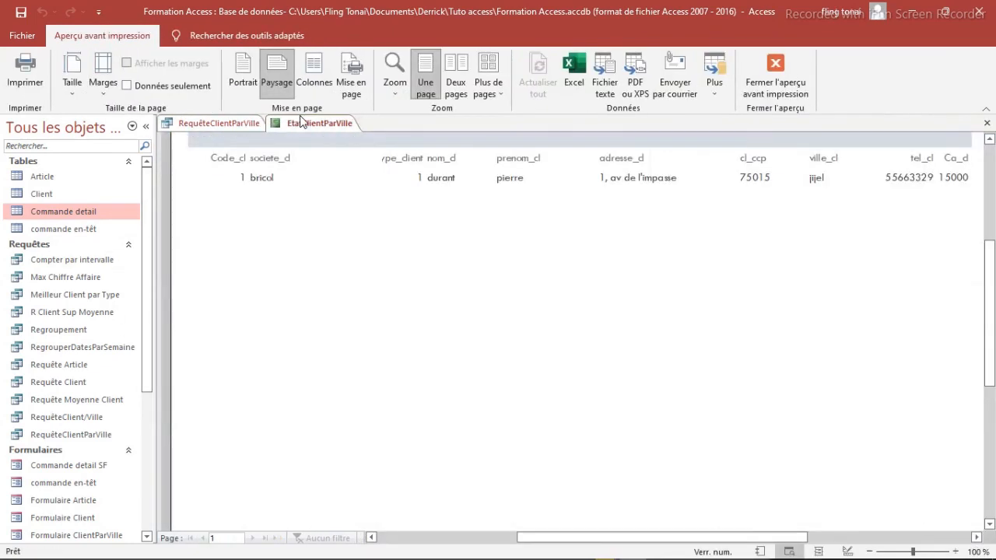